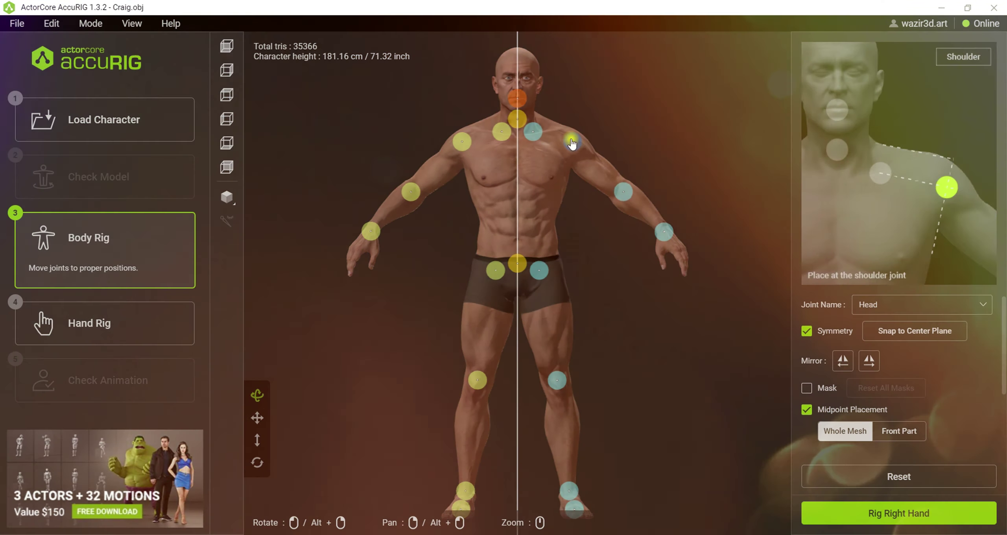
Step: Reposition the left shoulder joint slightly outward and down with Symmetry on
{"action": "left_click", "coordinate": [574, 140]}
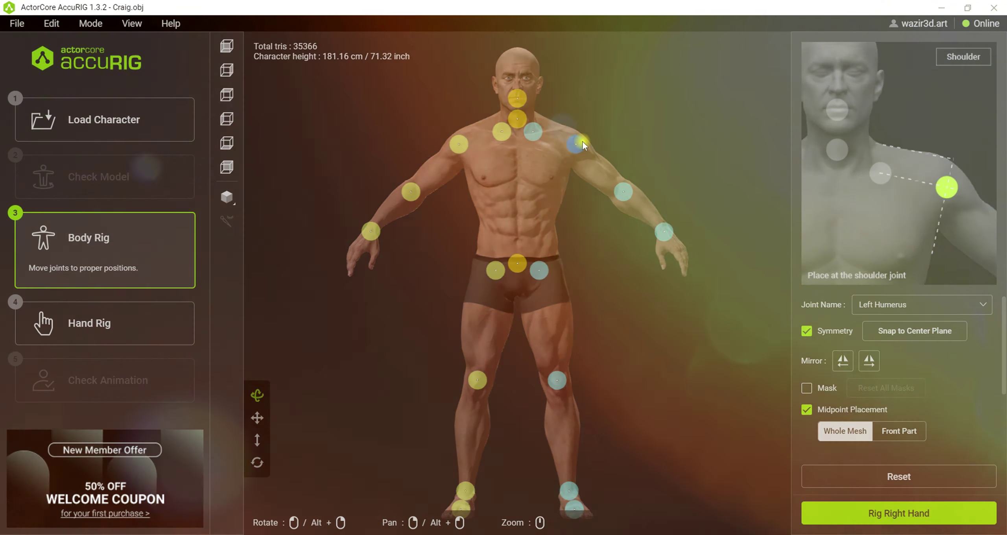
{"action": "left_click", "coordinate": [899, 513]}
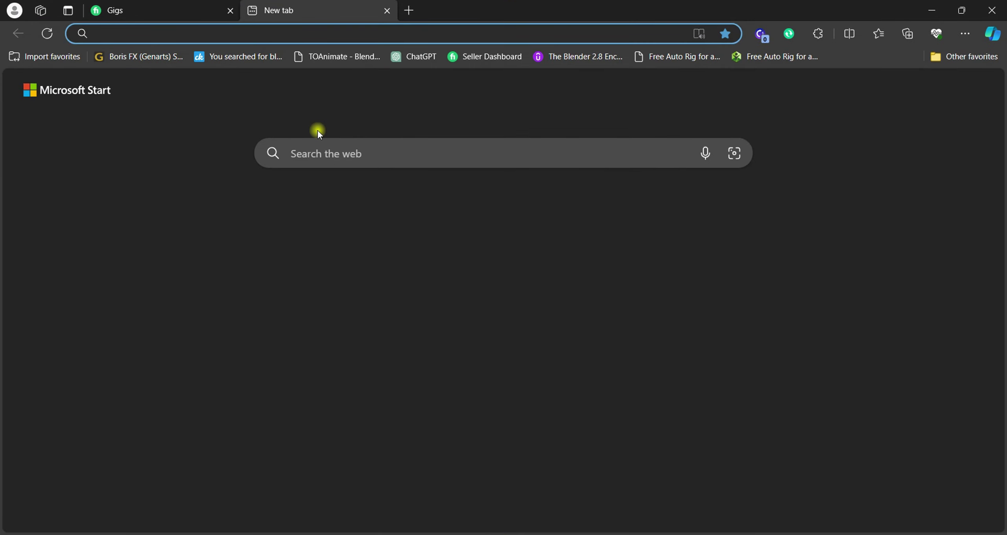
Step: Search the web for "accurig download" and open the Reallusion AccuRIG page
{"action": "type", "text": "accu"}
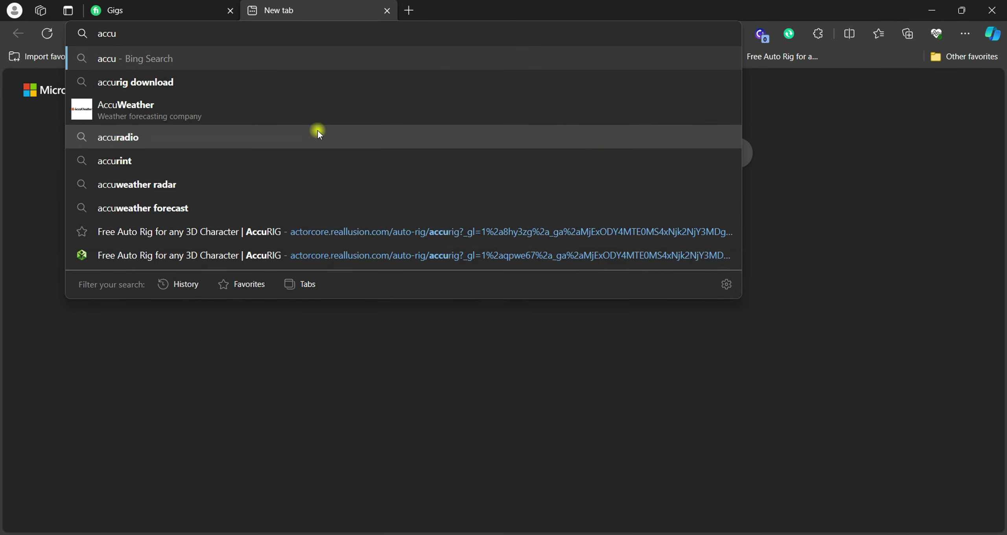
{"action": "left_click", "coordinate": [137, 82]}
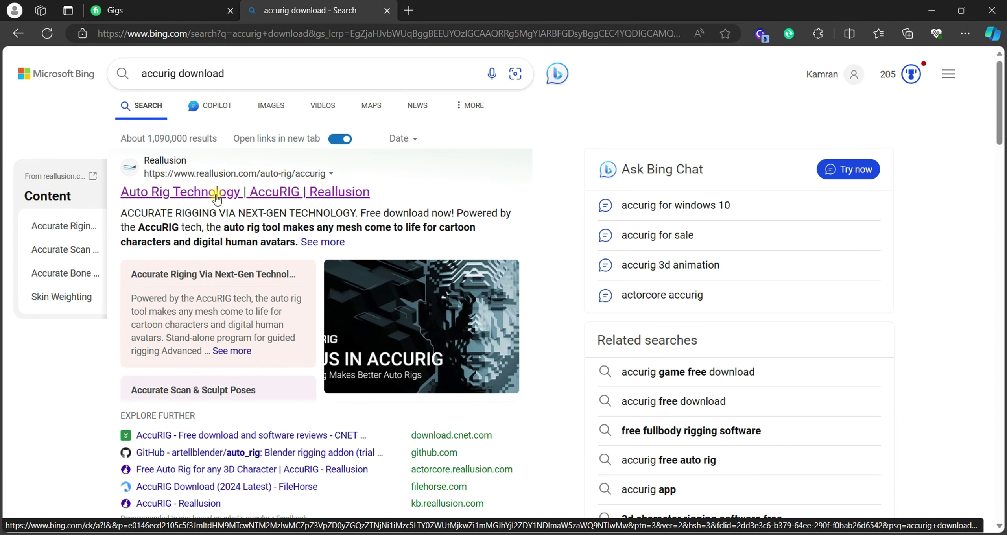
{"action": "left_click", "coordinate": [203, 195]}
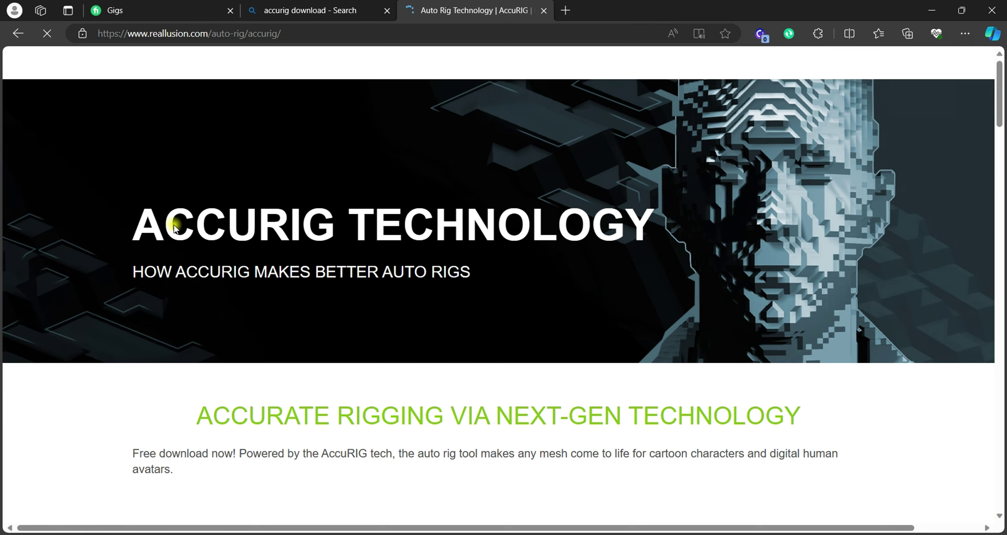
Step: Start the free download of the stand-alone ActorCore AccuRIG installer from its product page
{"action": "scroll", "coordinate": [359, 253], "scroll_direction": "down", "scroll_amount": 4}
{"action": "scroll", "coordinate": [358, 253], "scroll_direction": "down", "scroll_amount": 10}
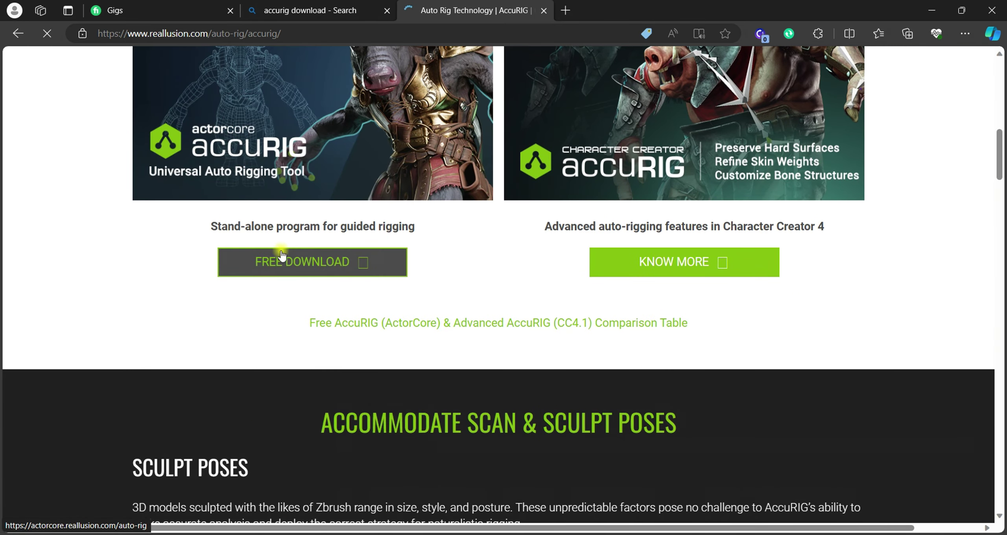
{"action": "left_click", "coordinate": [317, 260]}
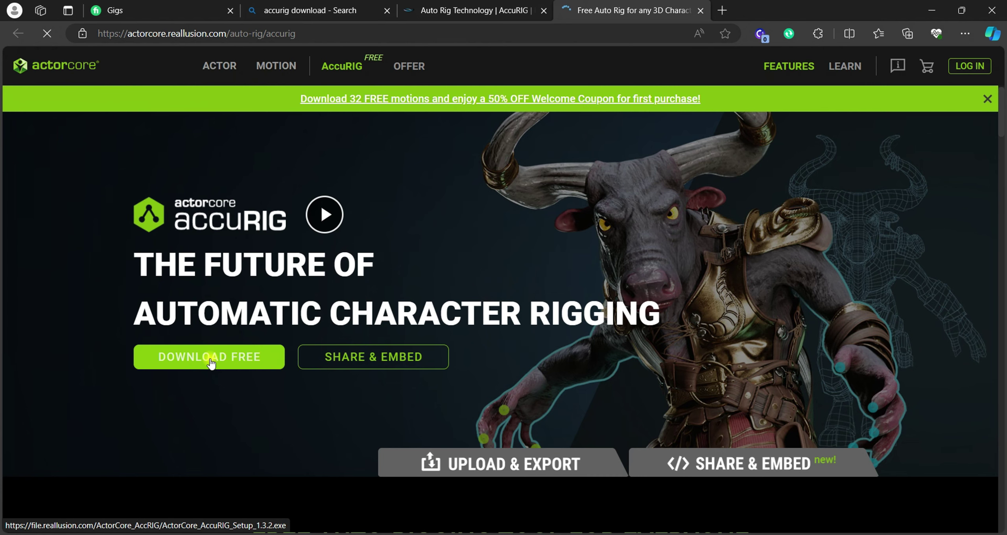
{"action": "left_click", "coordinate": [211, 363]}
{"action": "scroll", "coordinate": [251, 325], "scroll_direction": "down", "scroll_amount": 3}
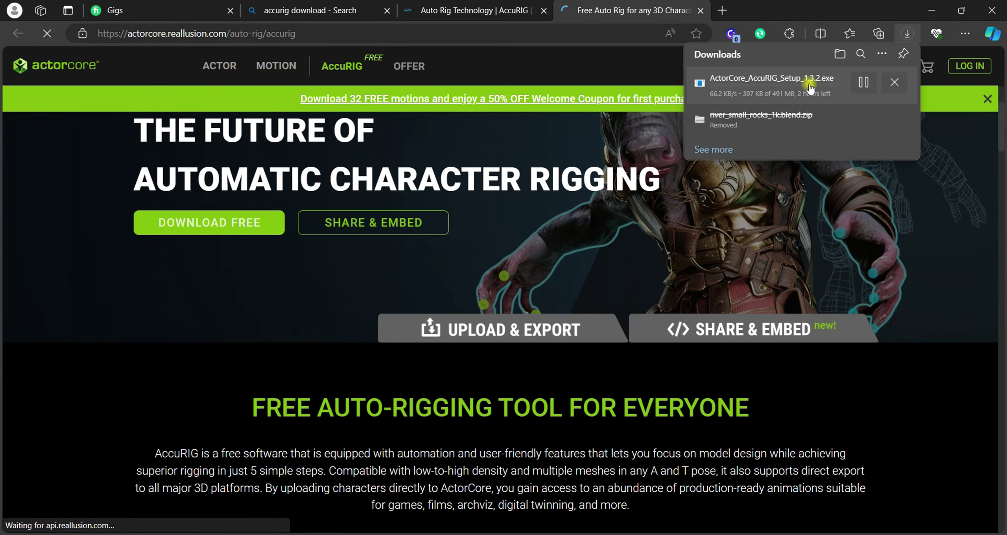
Step: Cancel the AccuRIG installer download and put the browser away
{"action": "mouse_move", "coordinate": [846, 88]}
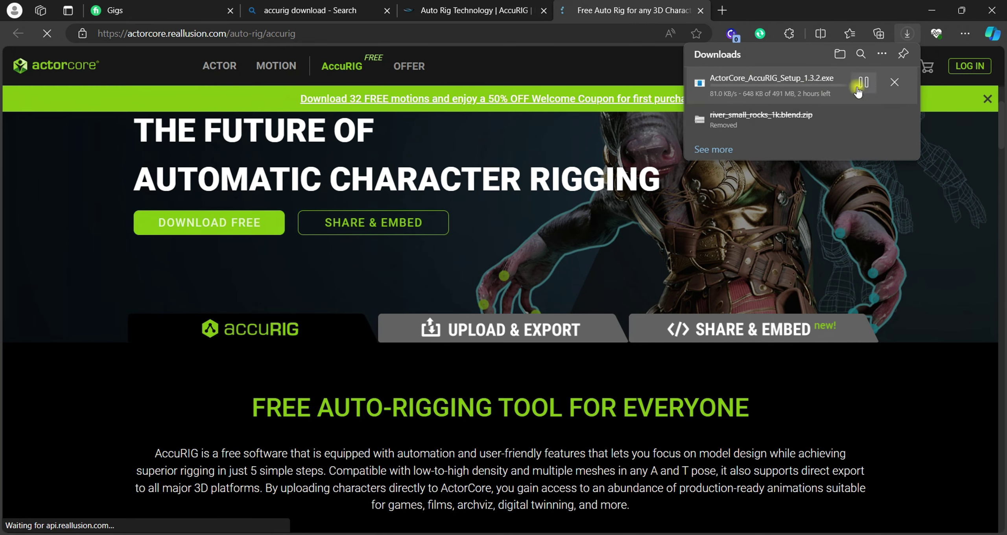
{"action": "left_click", "coordinate": [894, 83]}
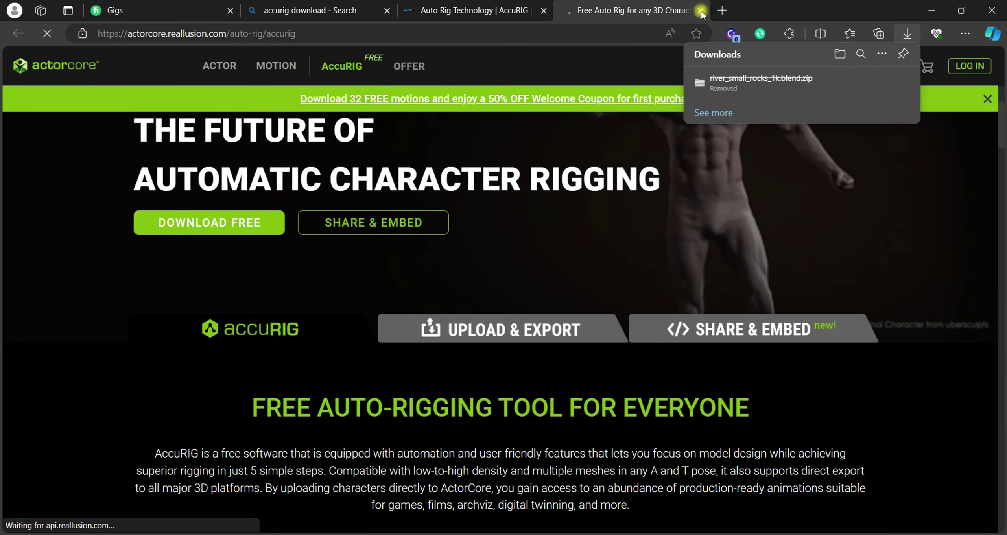
{"action": "key", "text": "ctrl+w"}
{"action": "left_click", "coordinate": [931, 10]}
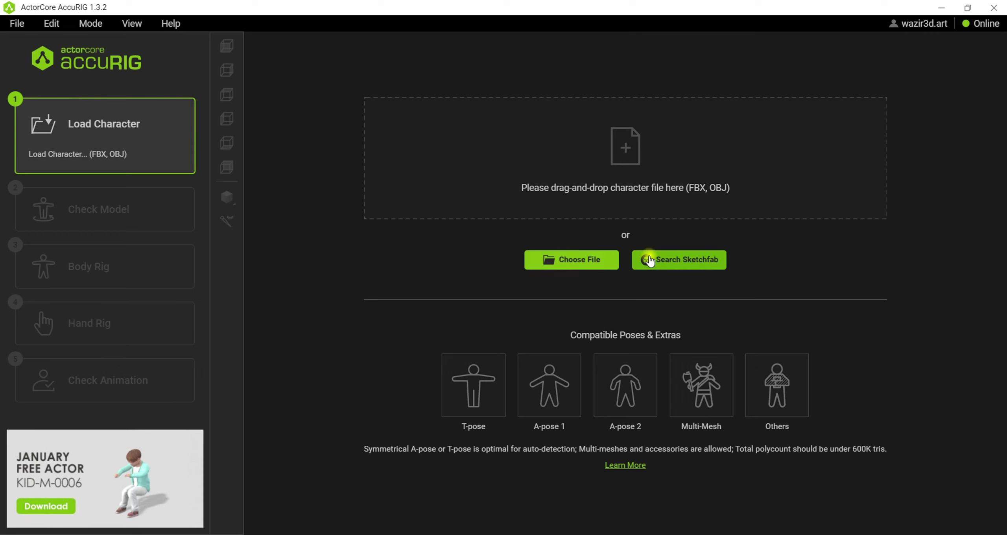
Step: Load the character file Craig.obj from the Sample Character folder
{"action": "left_click", "coordinate": [587, 260]}
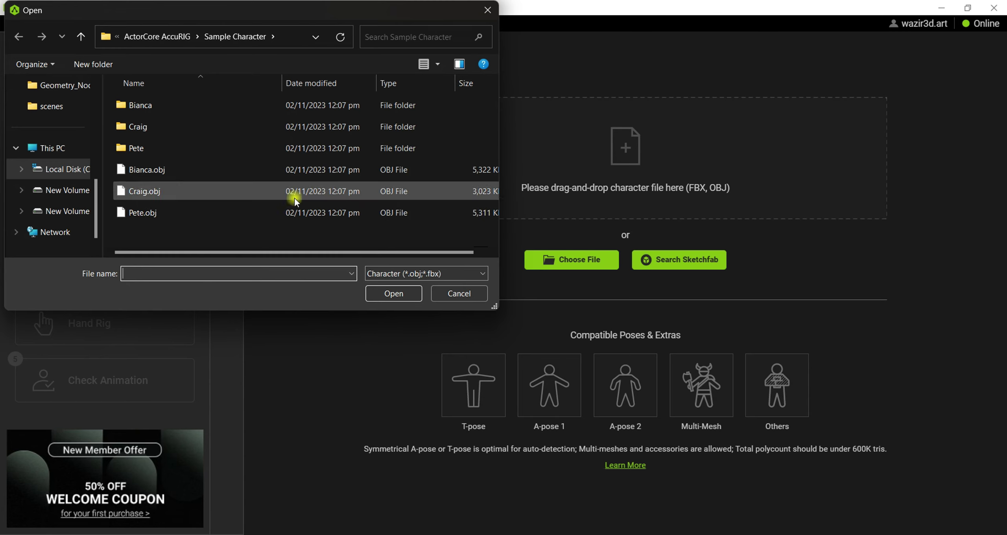
{"action": "left_click", "coordinate": [138, 195]}
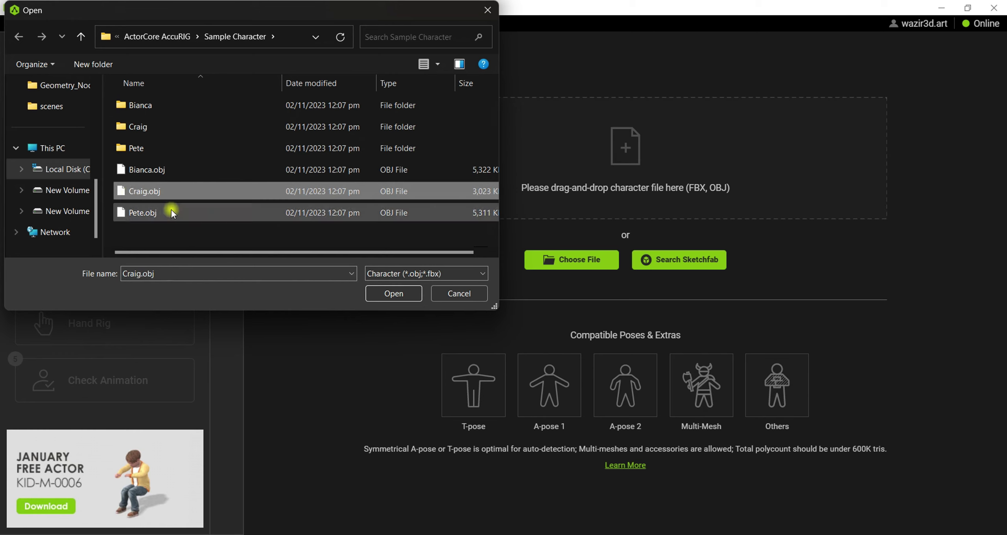
{"action": "left_click", "coordinate": [378, 295]}
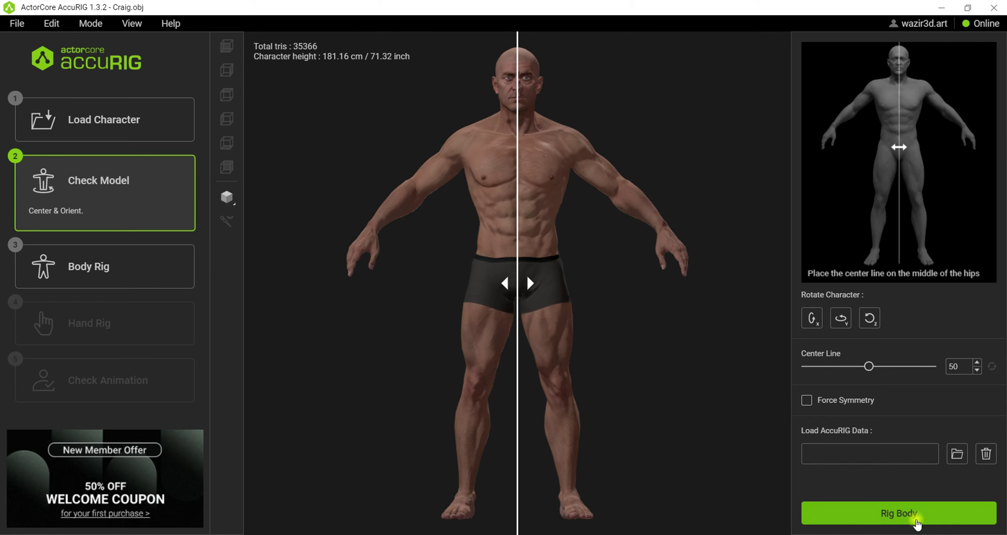
Step: Generate the body rig joints for the loaded character and show it from the front
{"action": "left_click", "coordinate": [901, 517]}
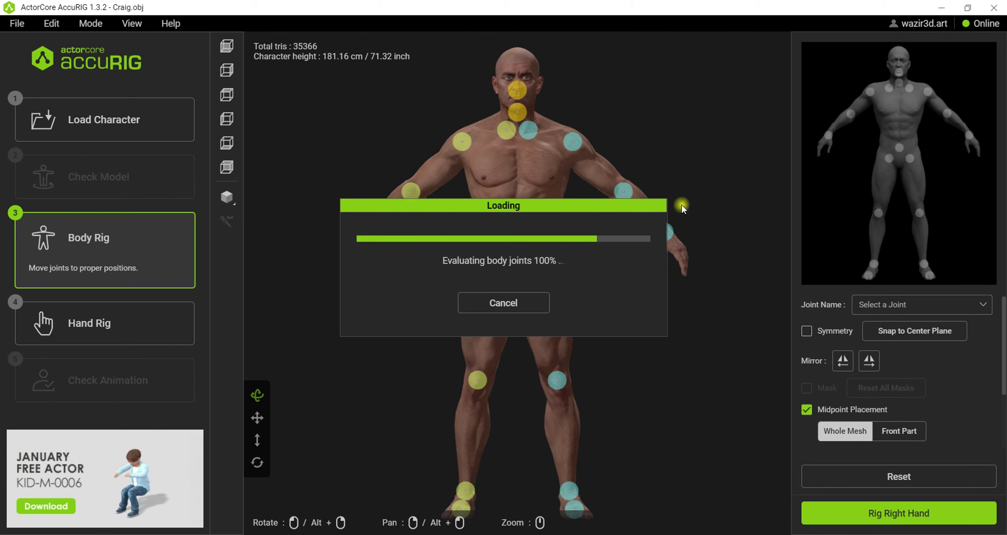
{"action": "mouse_move", "coordinate": [697, 114]}
{"action": "left_mouse_down"}
{"action": "mouse_move", "coordinate": [451, 121]}
{"action": "mouse_move", "coordinate": [727, 123]}
{"action": "mouse_move", "coordinate": [698, 87]}
{"action": "mouse_move", "coordinate": [698, 126]}
{"action": "left_mouse_up"}
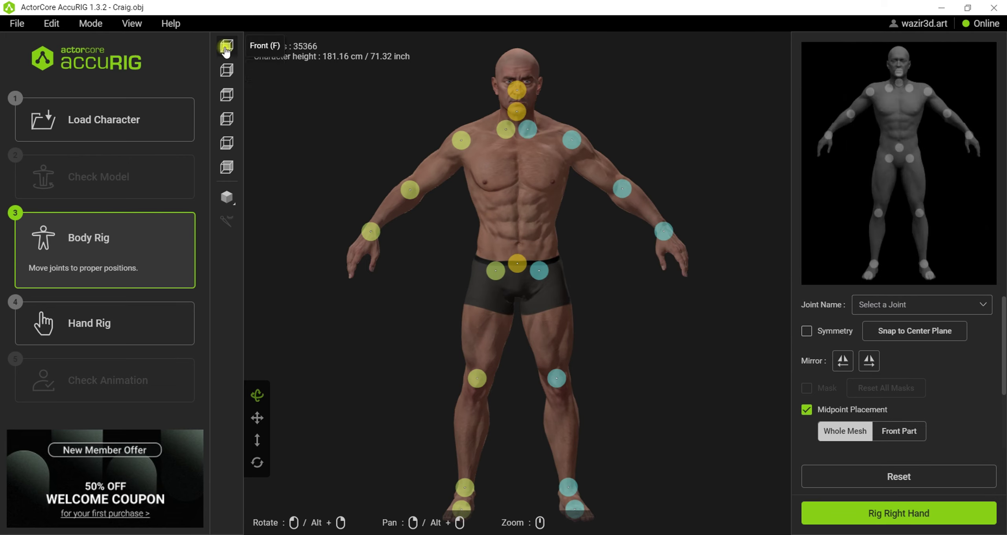
{"action": "left_click", "coordinate": [225, 47]}
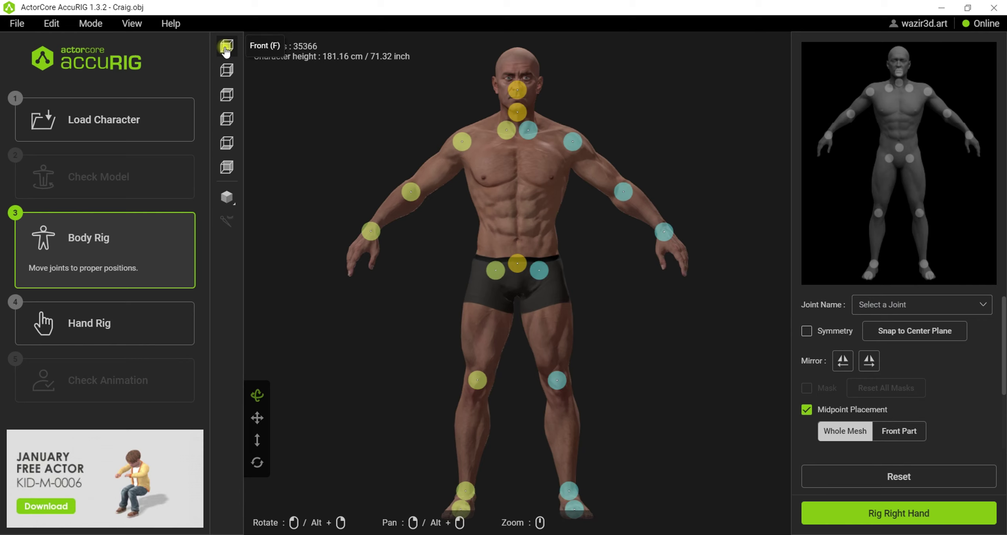
{"action": "mouse_move", "coordinate": [530, 136]}
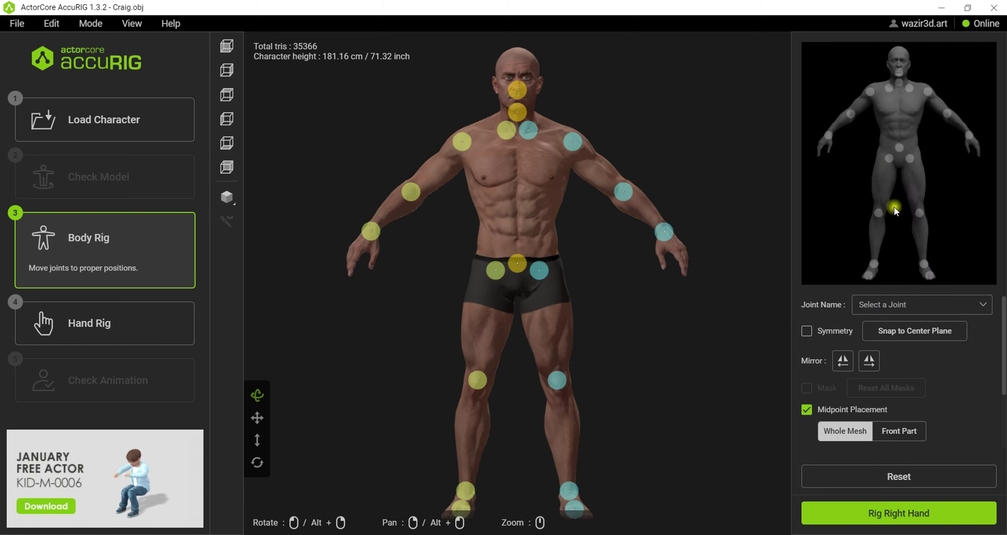
{"action": "left_click", "coordinate": [528, 133]}
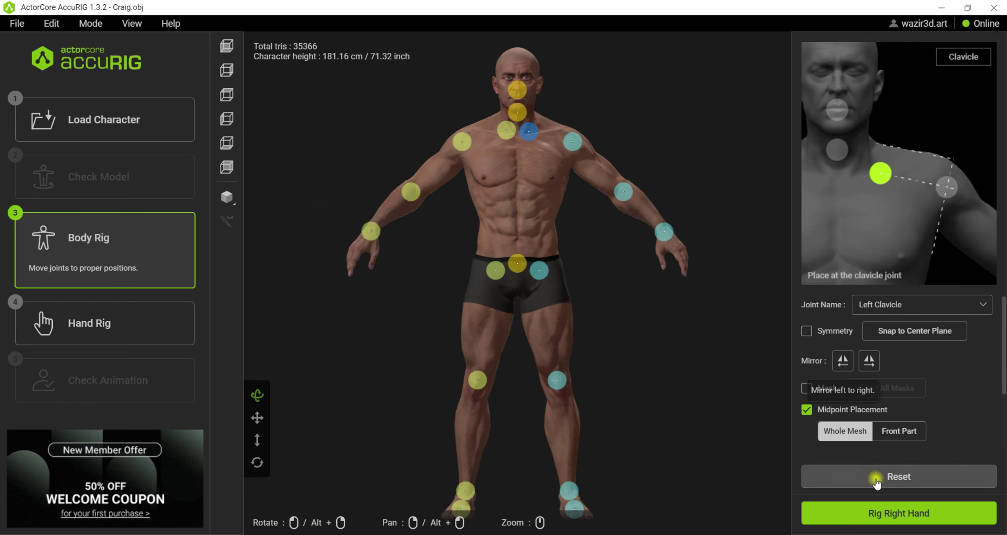
{"action": "left_click", "coordinate": [830, 476]}
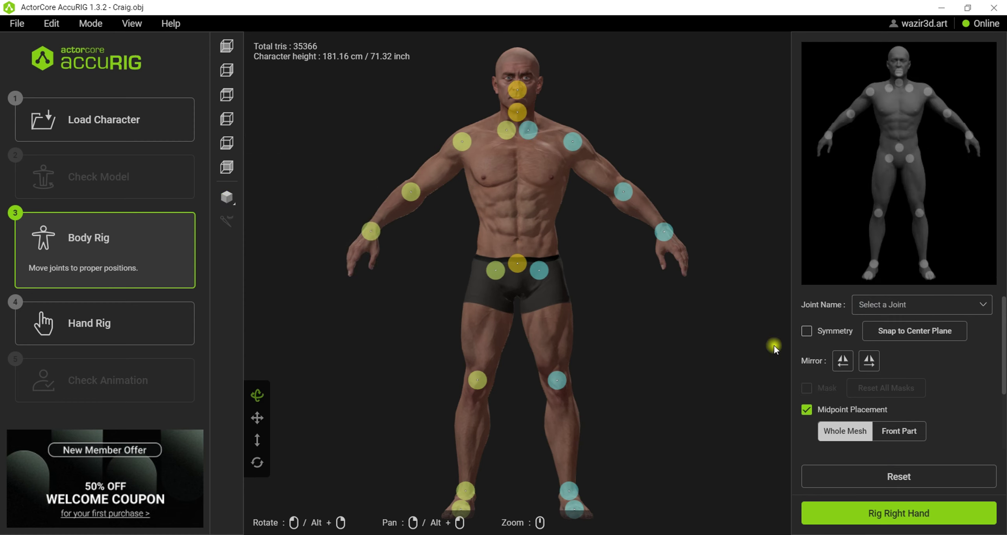
Step: Enable Symmetry and move the left clavicle joint slightly outward and down along the collarbone
{"action": "left_click", "coordinate": [807, 331]}
{"action": "mouse_move", "coordinate": [528, 132]}
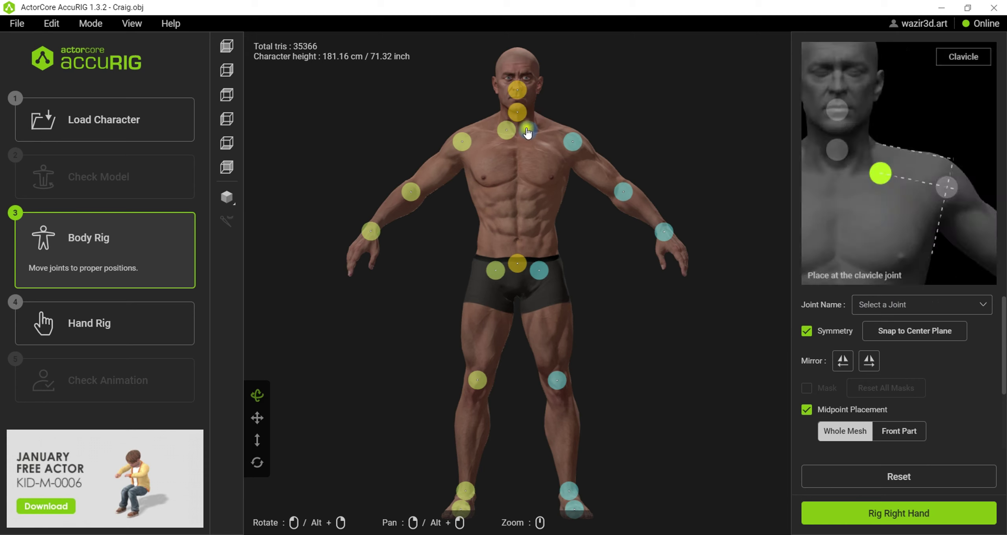
{"action": "mouse_move", "coordinate": [528, 134]}
{"action": "left_mouse_down"}
{"action": "mouse_move", "coordinate": [537, 129]}
{"action": "mouse_move", "coordinate": [529, 119]}
{"action": "mouse_move", "coordinate": [535, 138]}
{"action": "left_mouse_up"}
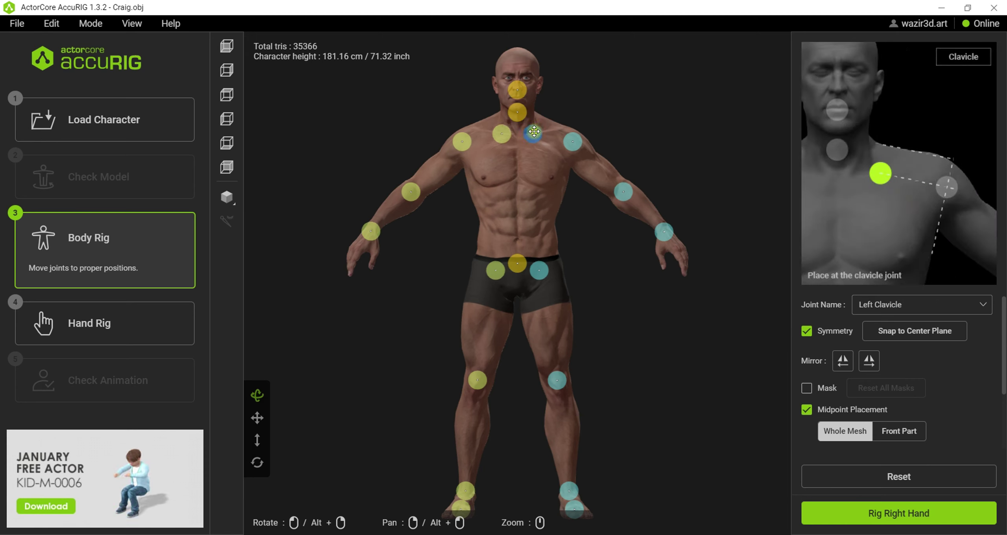
{"action": "left_click_drag", "start_coordinate": [534, 132], "coordinate": [534, 130]}
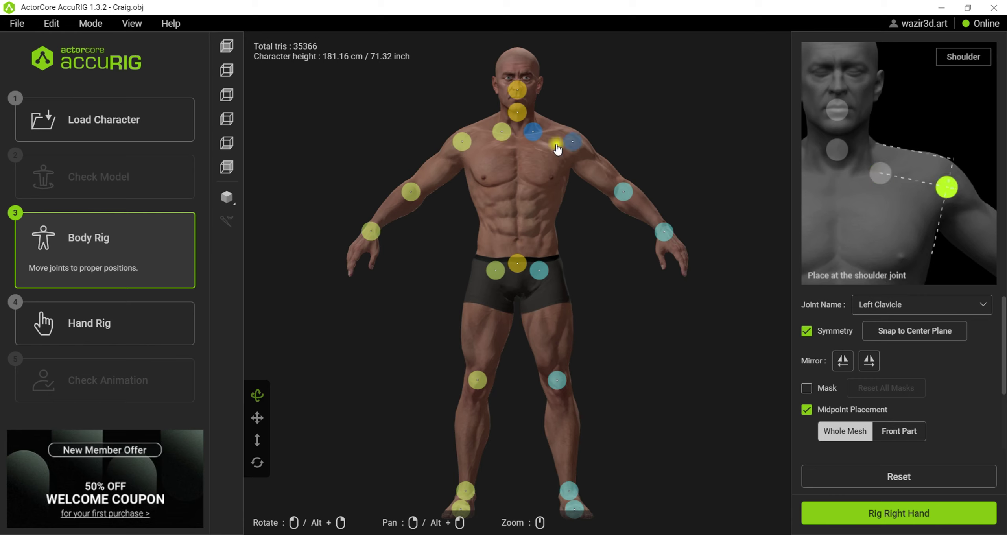
Step: Lower the neck joint to the neck base and the head joint to mouth level along the center line
{"action": "left_click_drag", "start_coordinate": [517, 116], "coordinate": [517, 120]}
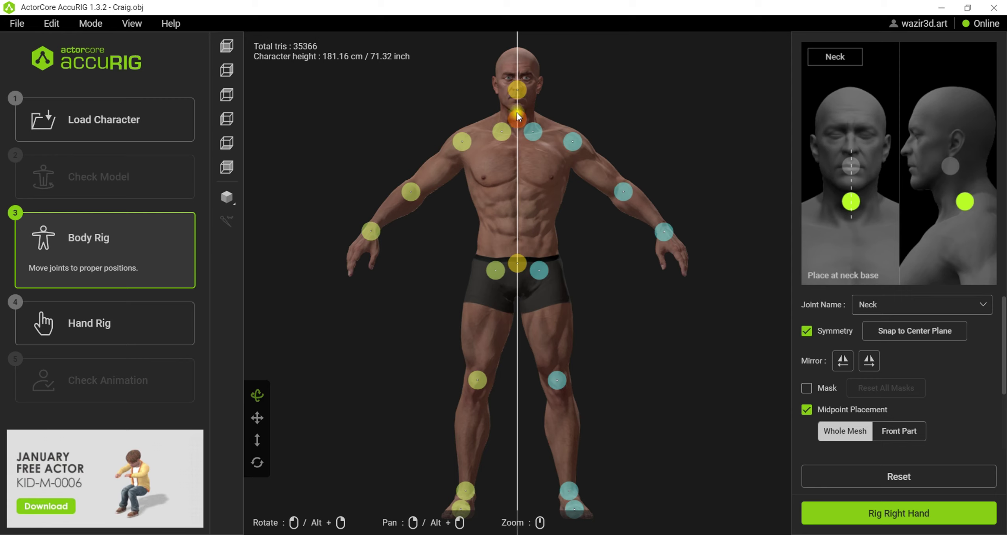
{"action": "left_click_drag", "start_coordinate": [518, 100], "coordinate": [517, 97]}
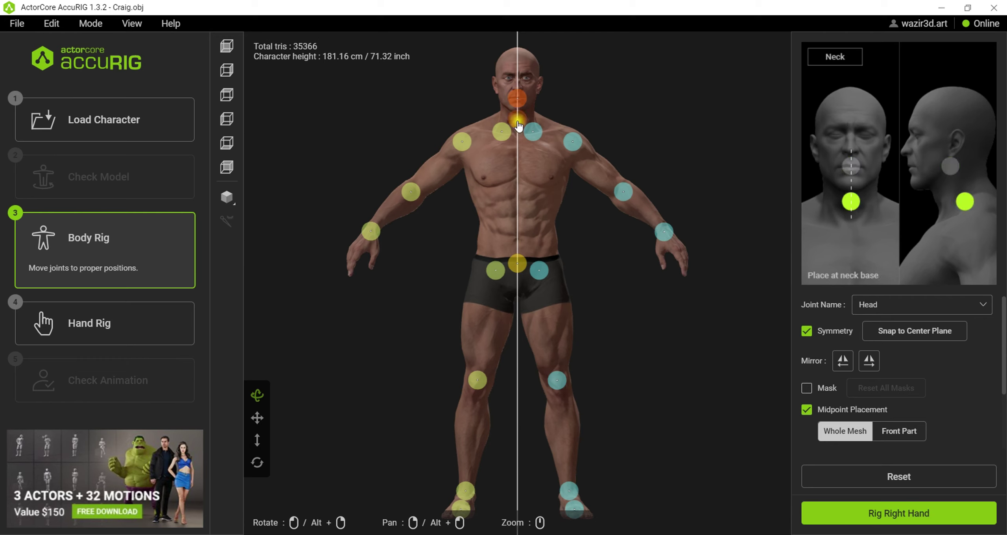
Step: Move the shoulder joints slightly outward and down, and shift the elbow joints inward toward the upper arms
{"action": "left_click_drag", "start_coordinate": [572, 143], "coordinate": [568, 140]}
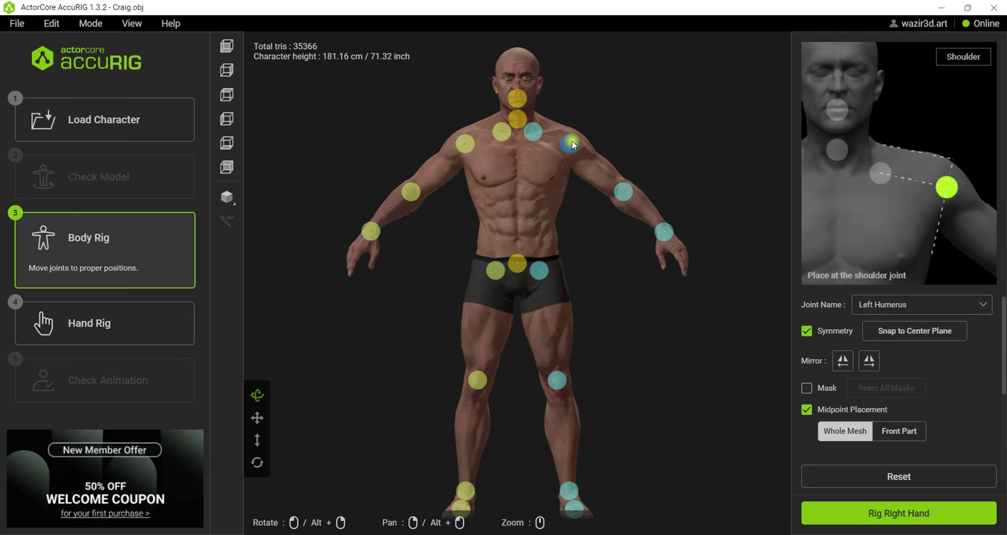
{"action": "left_click_drag", "start_coordinate": [577, 140], "coordinate": [580, 144]}
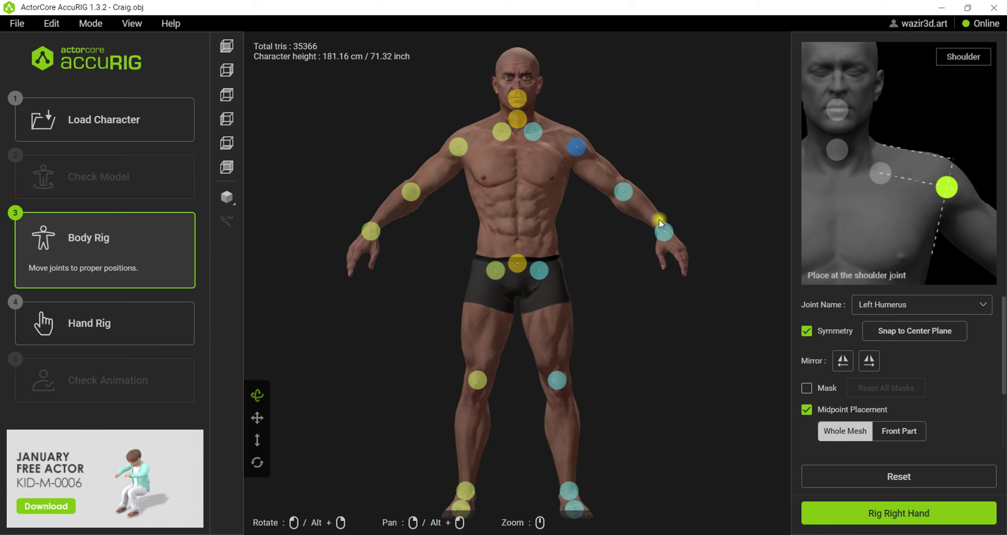
{"action": "left_click", "coordinate": [623, 196]}
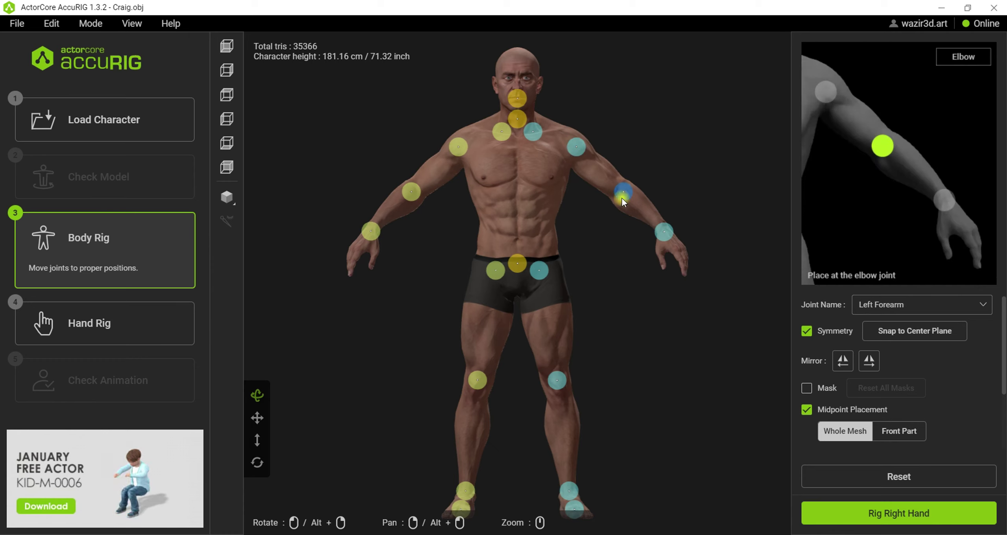
{"action": "left_click_drag", "start_coordinate": [620, 197], "coordinate": [618, 196]}
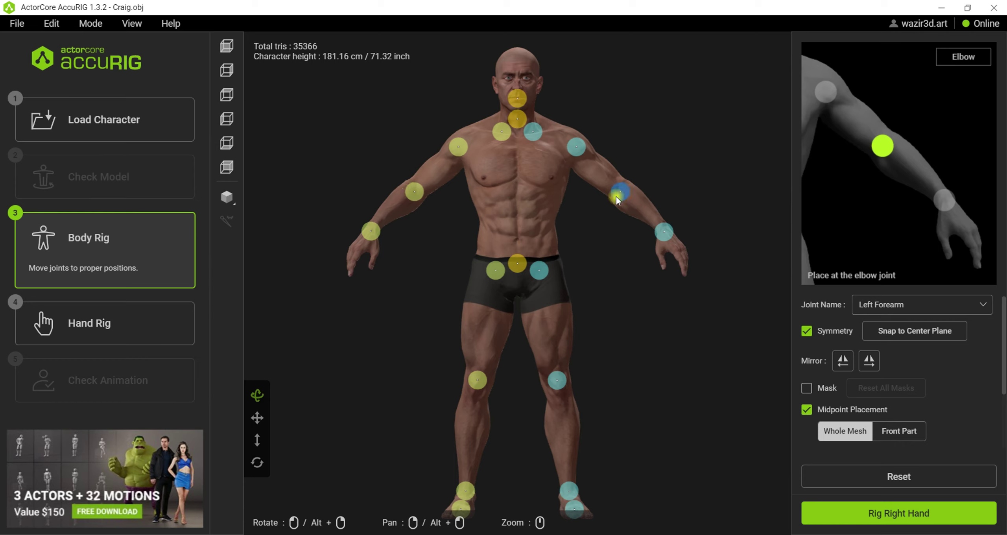
{"action": "left_click", "coordinate": [418, 193]}
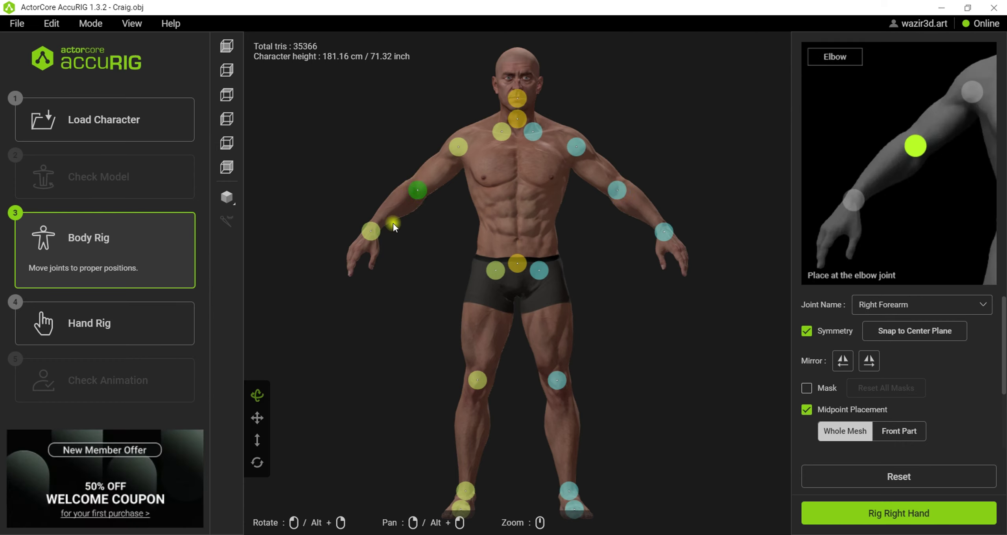
Step: Raise the right wrist joint slightly toward the forearm and check the joint placement from several angles
{"action": "left_click_drag", "start_coordinate": [372, 229], "coordinate": [371, 225]}
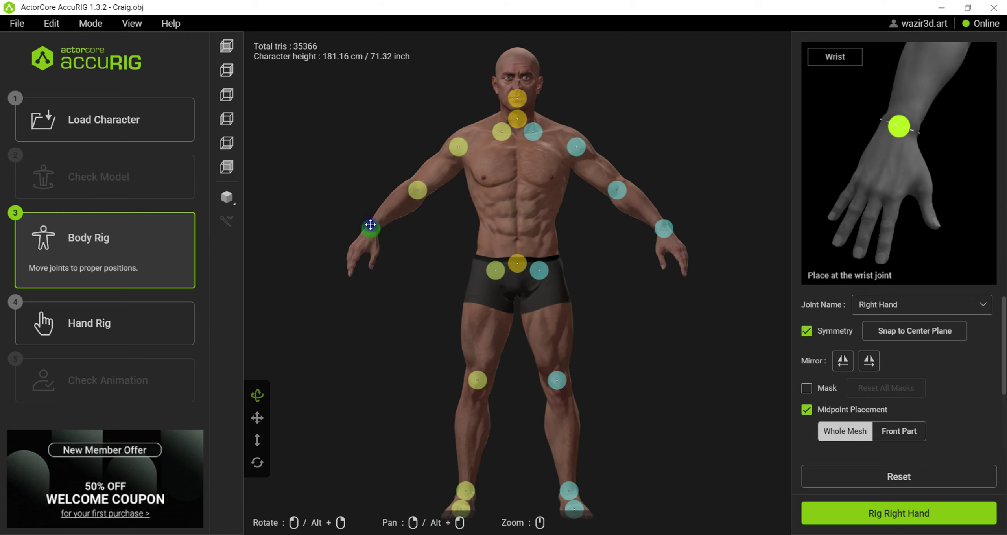
{"action": "left_click_drag", "start_coordinate": [466, 266], "coordinate": [551, 349]}
{"action": "left_click_drag", "start_coordinate": [461, 358], "coordinate": [463, 355]}
{"action": "left_click_drag", "start_coordinate": [632, 303], "coordinate": [516, 232]}
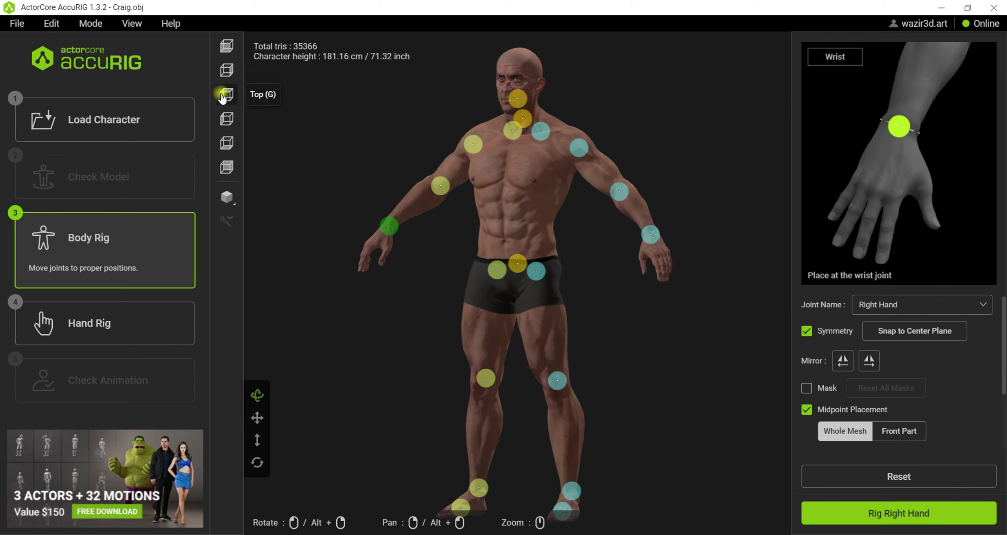
Step: Move the right hip joint slightly outward from the pelvis center with Symmetry on
{"action": "left_click", "coordinate": [226, 67]}
{"action": "scroll", "coordinate": [458, 162], "scroll_direction": "down", "scroll_amount": 3}
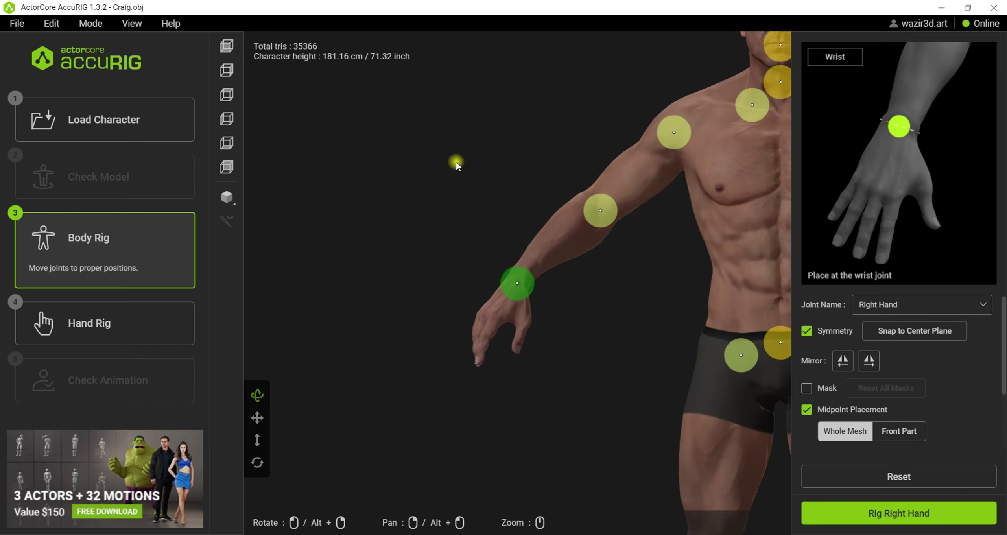
{"action": "left_click_drag", "start_coordinate": [608, 267], "coordinate": [380, 184]}
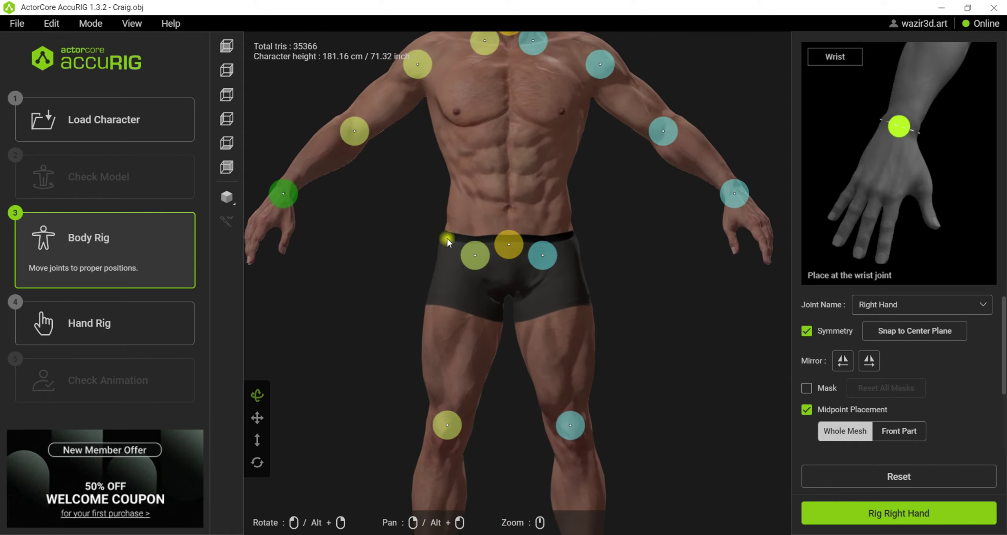
{"action": "left_click_drag", "start_coordinate": [472, 258], "coordinate": [465, 260]}
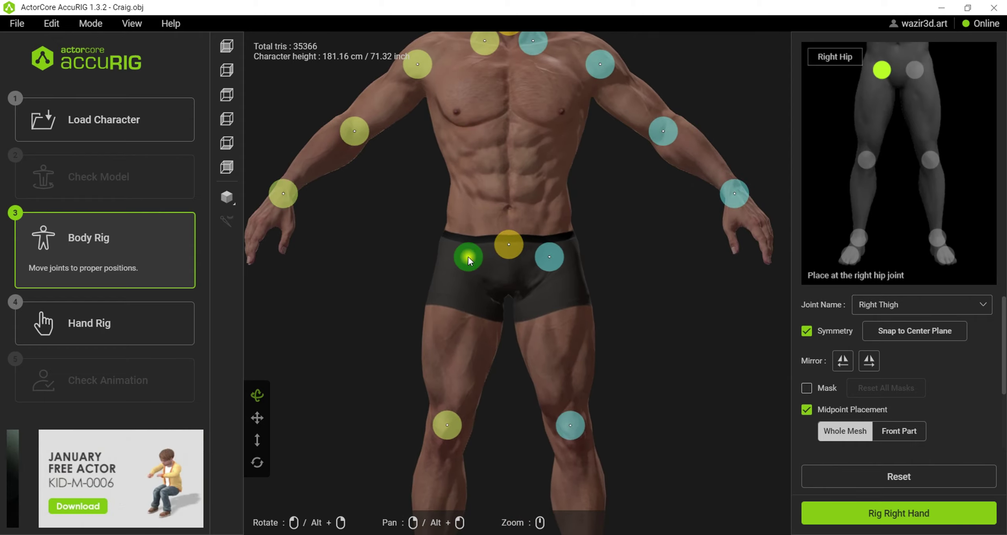
Step: Raise the pelvis joint to the waistband and shift the right knee joint slightly outward with Symmetry on
{"action": "left_click", "coordinate": [513, 244]}
{"action": "left_click_drag", "start_coordinate": [512, 243], "coordinate": [511, 230]}
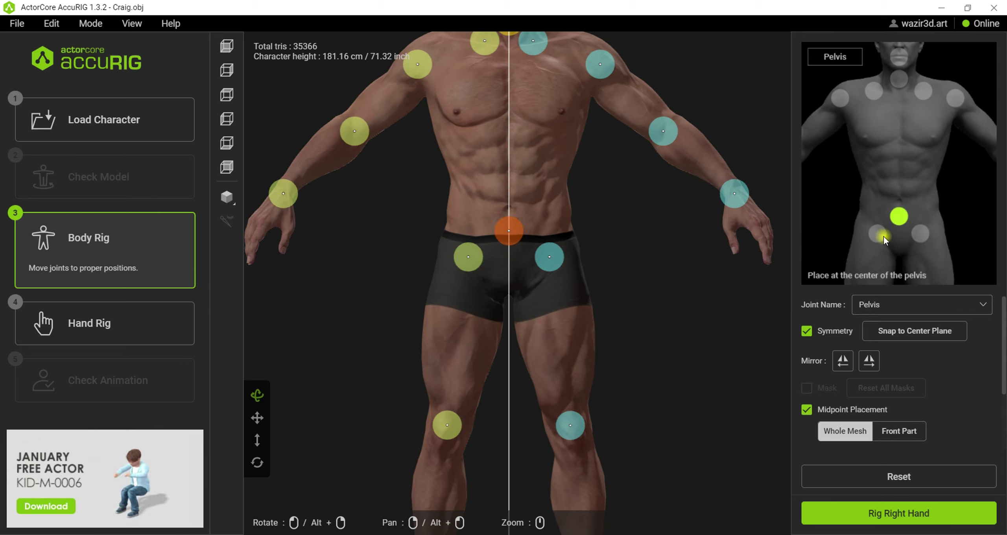
{"action": "middle_click_drag", "start_coordinate": [519, 367], "coordinate": [499, 188]}
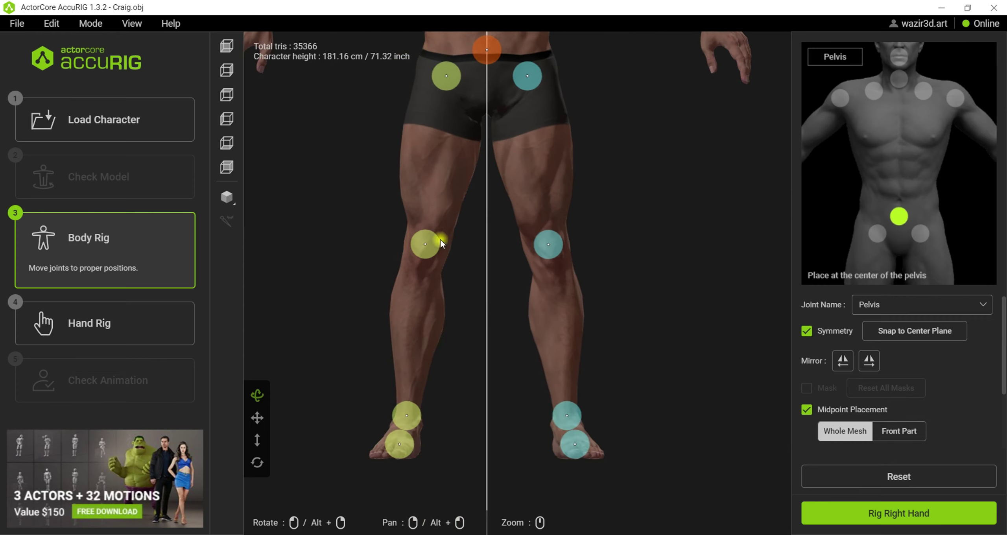
{"action": "mouse_move", "coordinate": [429, 246]}
{"action": "left_mouse_down"}
{"action": "mouse_move", "coordinate": [419, 260]}
{"action": "mouse_move", "coordinate": [422, 245]}
{"action": "left_mouse_up"}
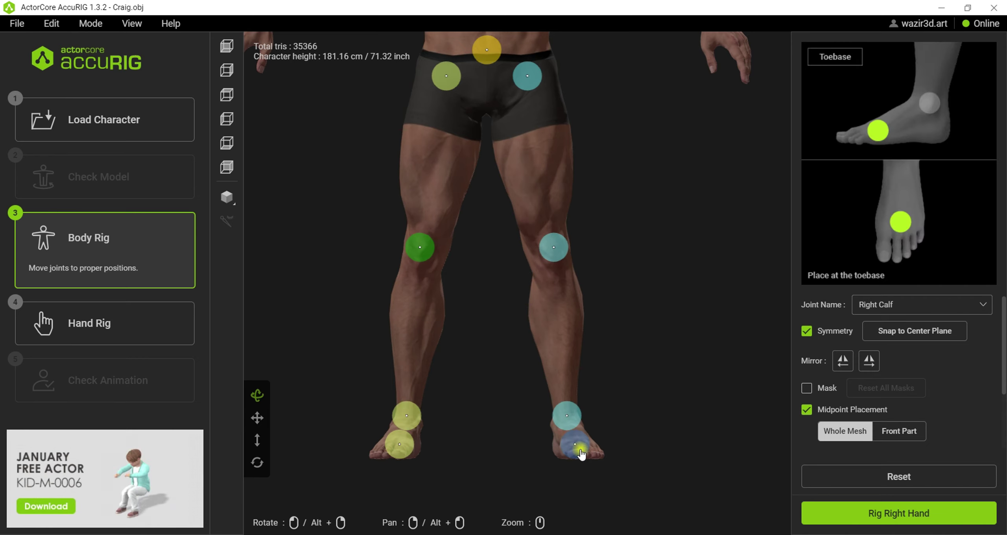
Step: Proceed to rigging the right hand with the number of fingers set to 5
{"action": "left_click_drag", "start_coordinate": [625, 232], "coordinate": [643, 261]}
{"action": "scroll", "coordinate": [644, 260], "scroll_direction": "down", "scroll_amount": 5}
{"action": "left_click_drag", "start_coordinate": [503, 229], "coordinate": [551, 191]}
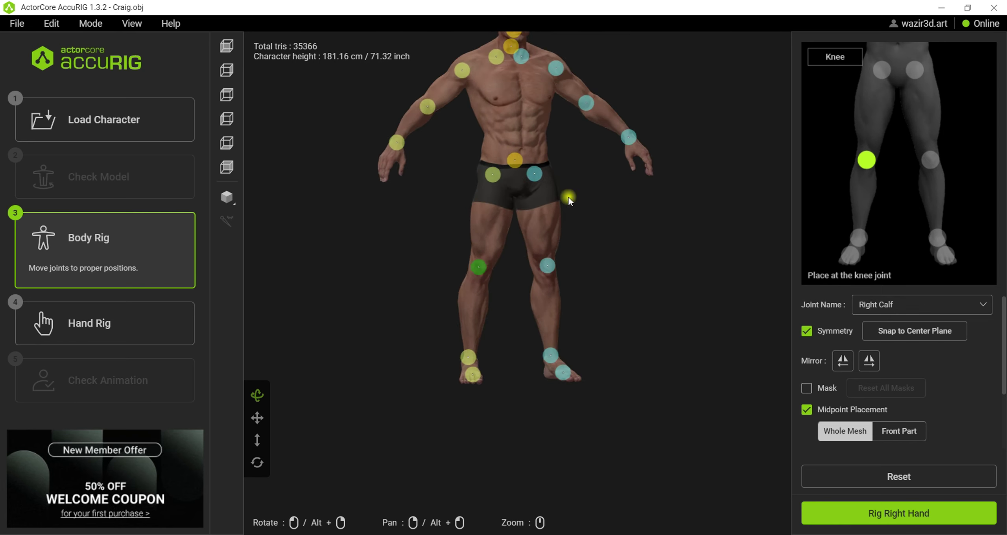
{"action": "left_click", "coordinate": [894, 515]}
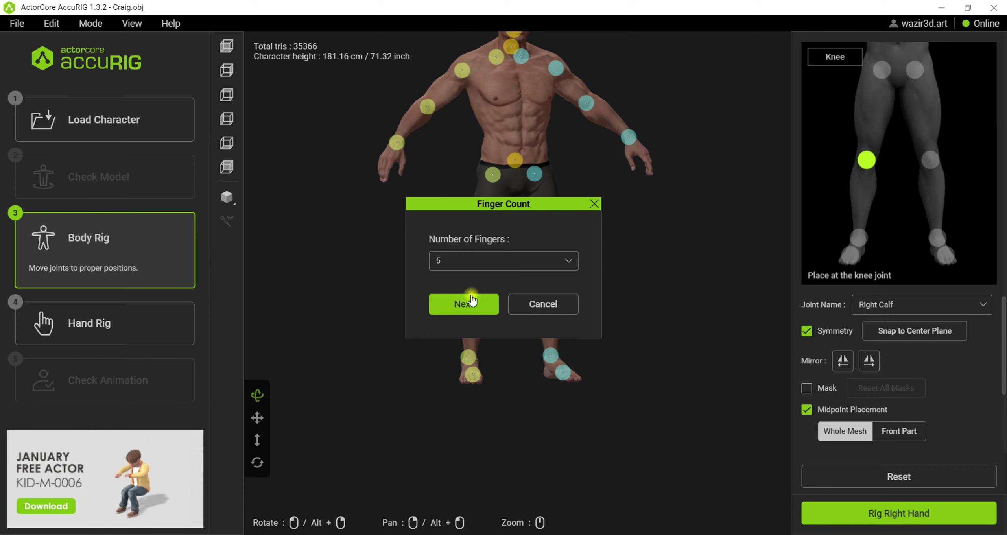
{"action": "left_click", "coordinate": [453, 260]}
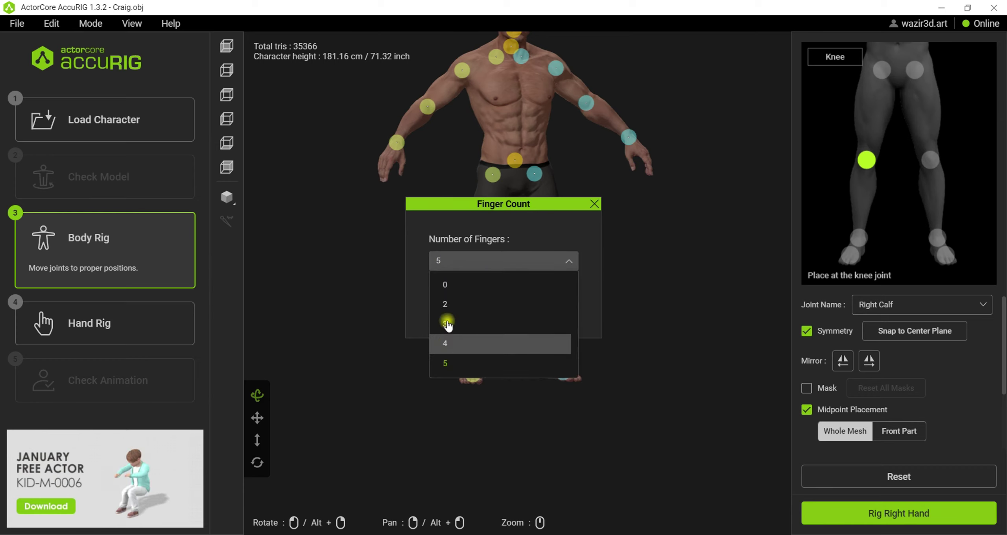
{"action": "left_click", "coordinate": [450, 228]}
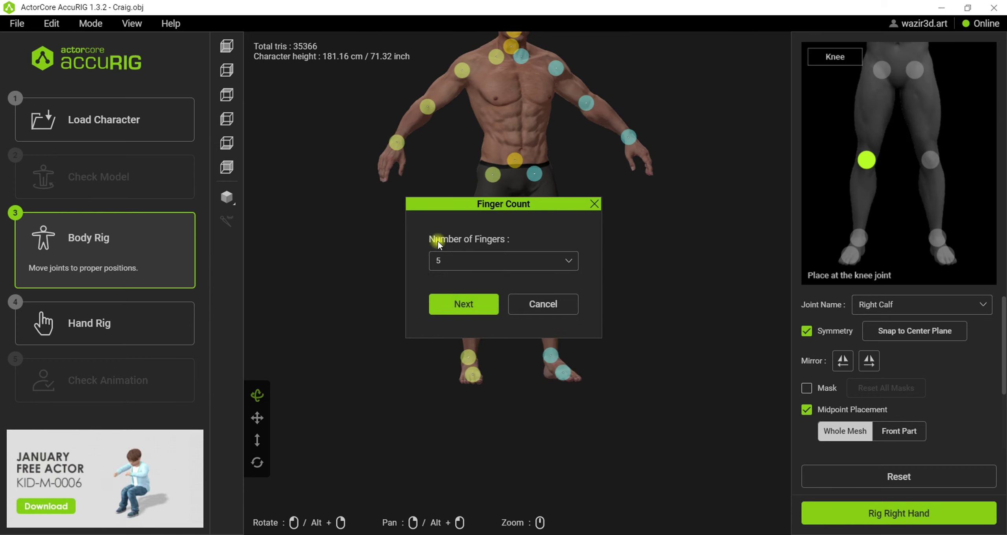
{"action": "left_click", "coordinate": [484, 304]}
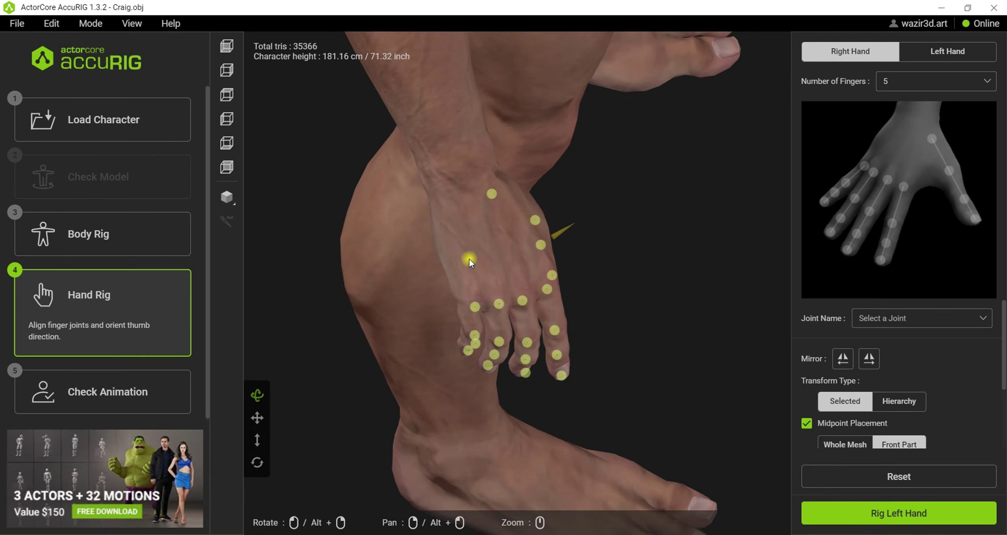
Step: Align the right thumb's joints along the thumb, moving the Thumb Finger 1 joint toward the thumb-side edge of the hand
{"action": "left_click_drag", "start_coordinate": [573, 259], "coordinate": [540, 218]}
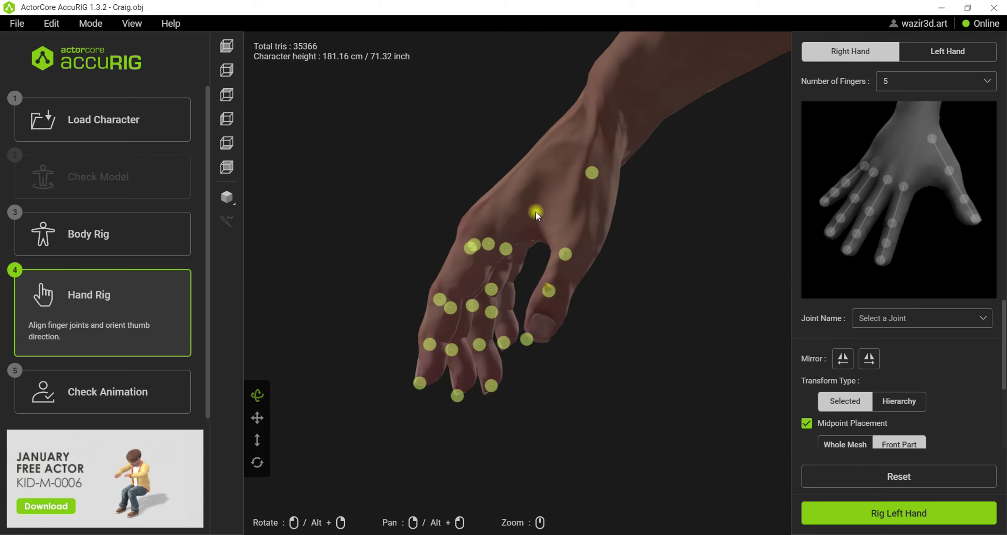
{"action": "left_click", "coordinate": [550, 291]}
{"action": "left_click", "coordinate": [527, 340]}
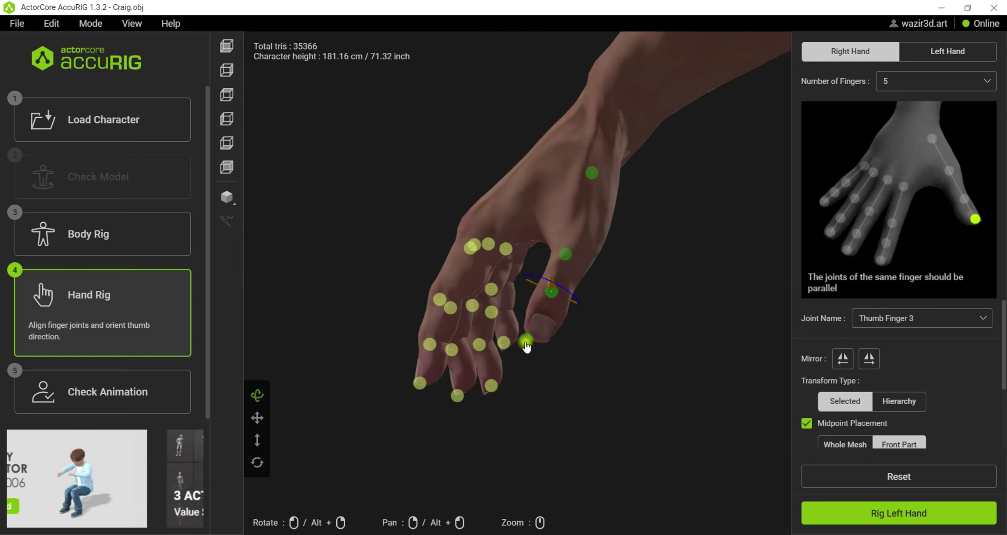
{"action": "left_click_drag", "start_coordinate": [659, 176], "coordinate": [748, 199]}
{"action": "left_click", "coordinate": [596, 256]}
{"action": "left_click_drag", "start_coordinate": [628, 274], "coordinate": [659, 255]}
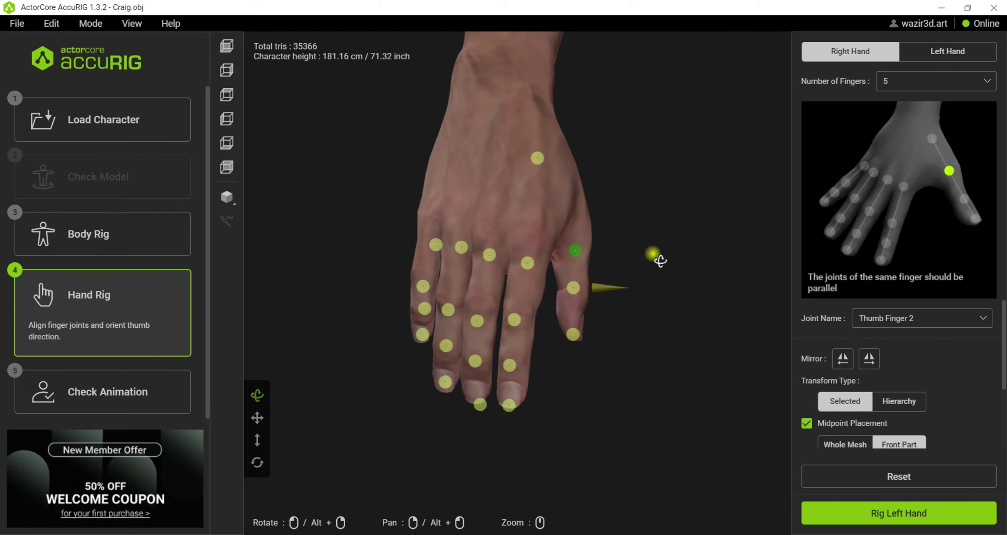
{"action": "left_click", "coordinate": [539, 160]}
{"action": "left_click_drag", "start_coordinate": [539, 162], "coordinate": [546, 170]}
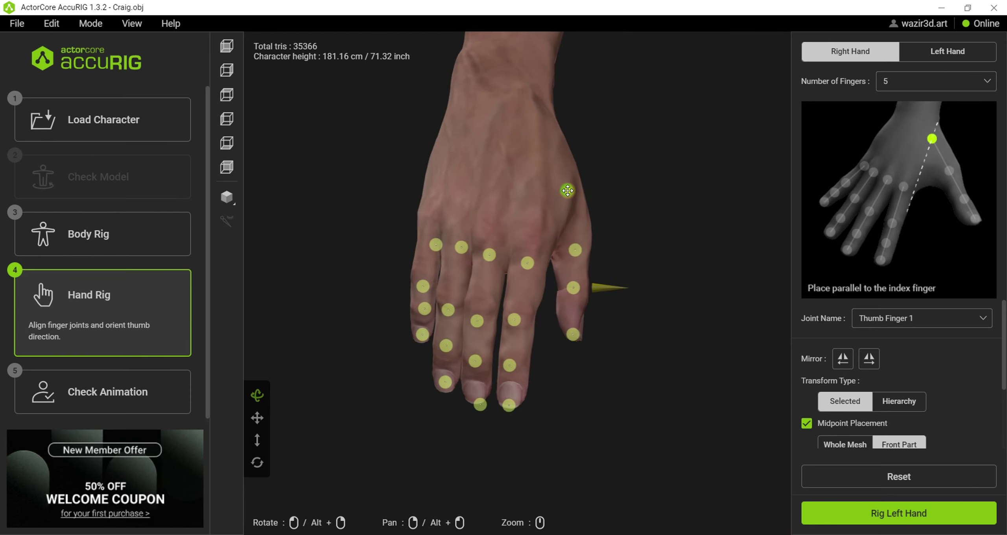
Step: Center the right index finger's middle, third and tip joints along the finger
{"action": "mouse_move", "coordinate": [629, 215]}
{"action": "left_mouse_down"}
{"action": "mouse_move", "coordinate": [511, 198]}
{"action": "mouse_move", "coordinate": [576, 176]}
{"action": "mouse_move", "coordinate": [611, 184]}
{"action": "mouse_move", "coordinate": [630, 167]}
{"action": "mouse_move", "coordinate": [623, 198]}
{"action": "left_mouse_up"}
{"action": "left_click", "coordinate": [534, 323]}
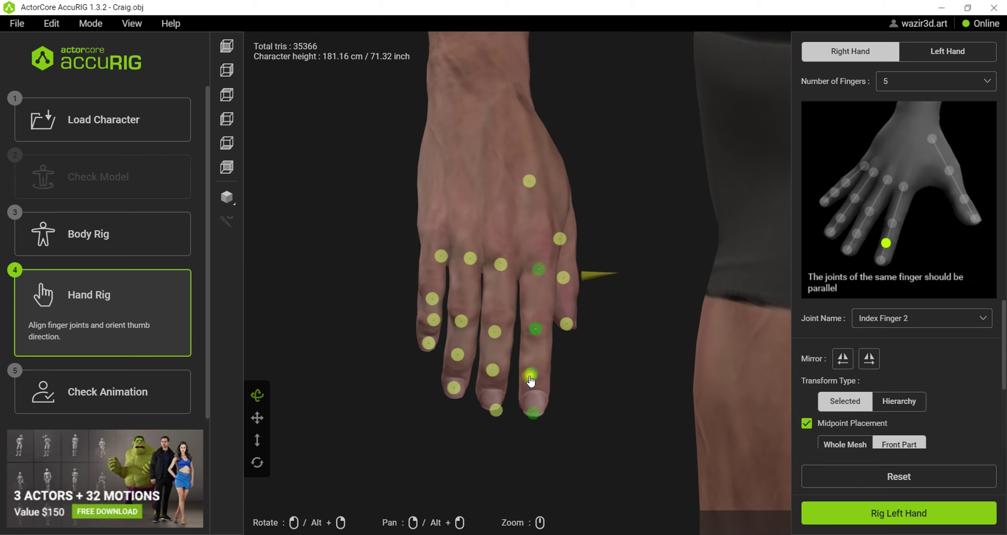
{"action": "left_click", "coordinate": [535, 411]}
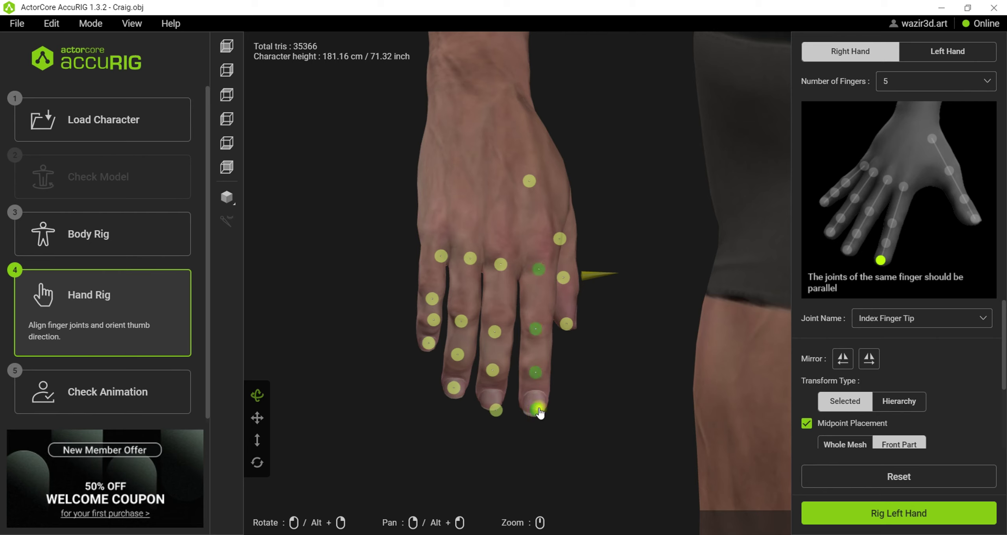
Step: Move the right middle finger's tip joint onto the fingertip and center its remaining joints on the knuckles
{"action": "left_click_drag", "start_coordinate": [496, 410], "coordinate": [494, 407]}
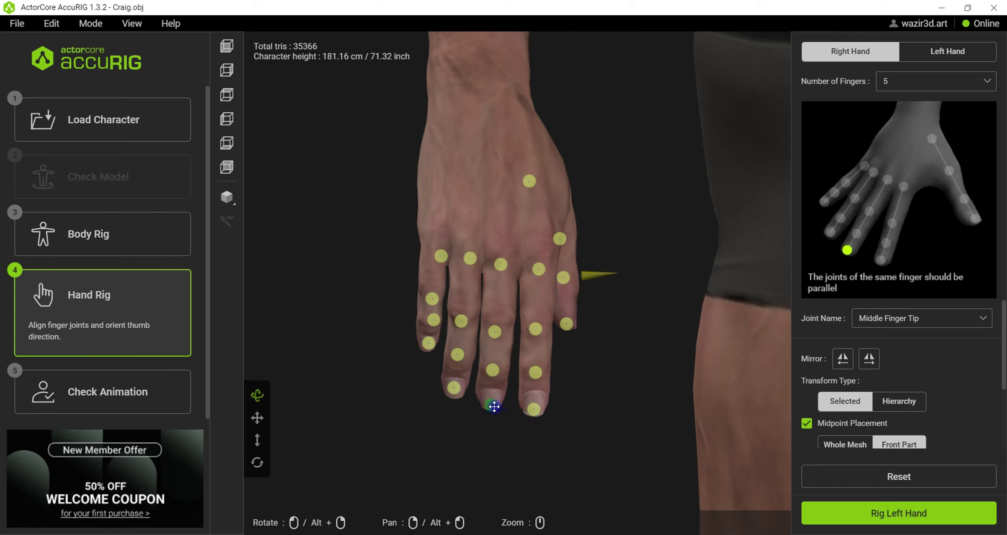
{"action": "left_click", "coordinate": [494, 370]}
{"action": "left_click", "coordinate": [496, 326]}
{"action": "left_click_drag", "start_coordinate": [497, 320], "coordinate": [498, 319]}
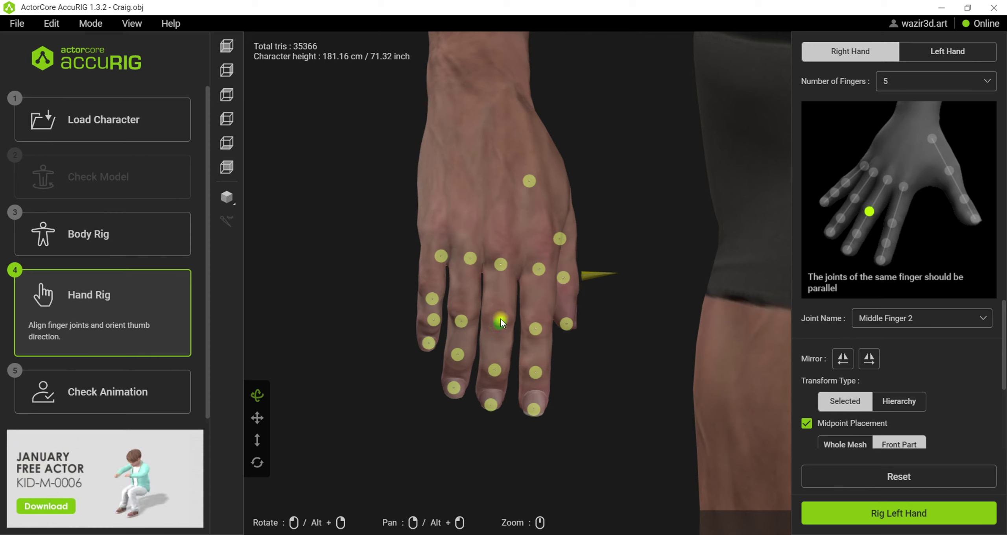
{"action": "left_click", "coordinate": [501, 264]}
Step: Center the right ring finger's second, third and tip joints along the finger
{"action": "left_click", "coordinate": [464, 320]}
{"action": "left_click_drag", "start_coordinate": [458, 355], "coordinate": [432, 295]}
{"action": "left_click", "coordinate": [454, 389]}
Step: Lower the right hand's Pinky Finger 3 joint and shift the Pinky Finger 1 joint toward the hand's outer edge
{"action": "left_click", "coordinate": [432, 319]}
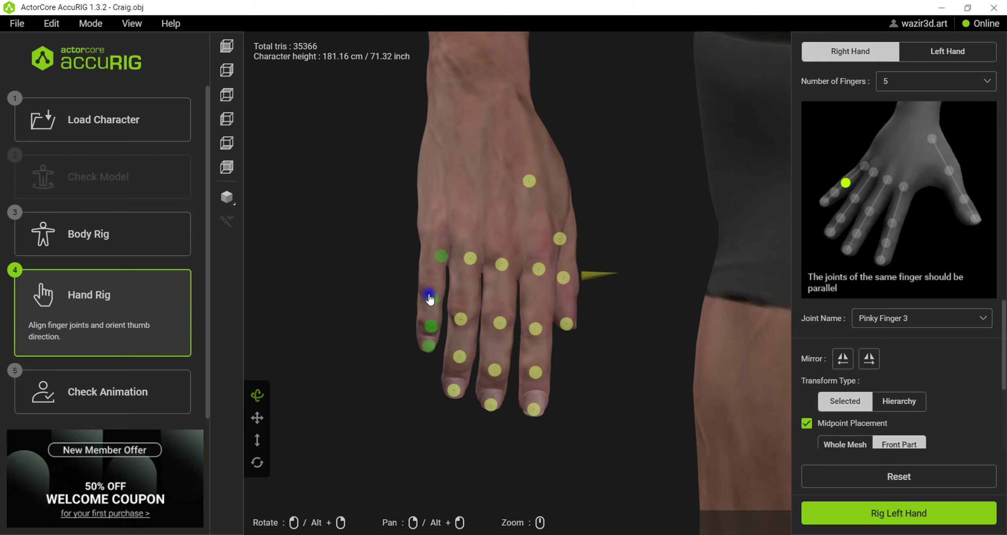
{"action": "left_click_drag", "start_coordinate": [444, 260], "coordinate": [432, 252]}
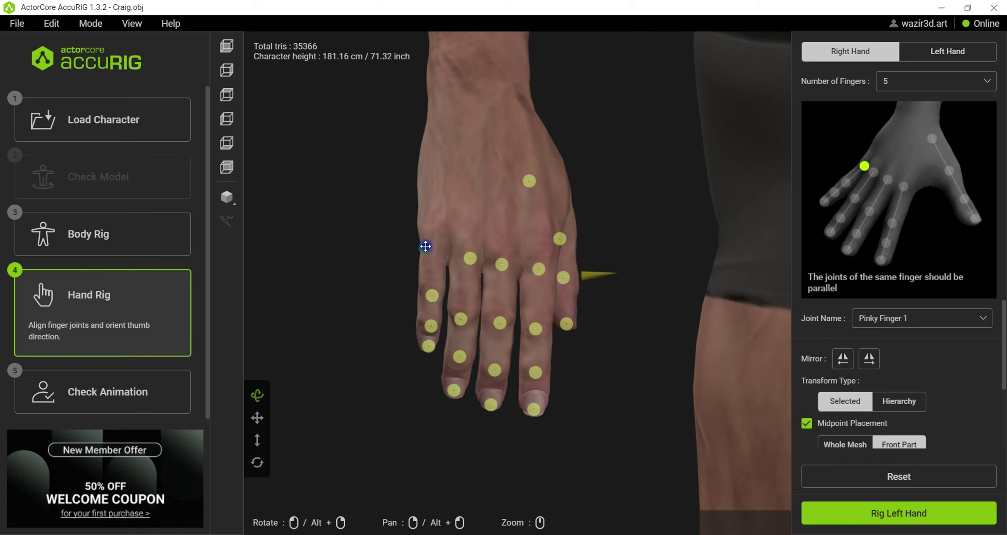
{"action": "left_click_drag", "start_coordinate": [439, 313], "coordinate": [599, 391]}
Step: Proceed to rigging the left hand and align its pinky finger joints along the center of the finger
{"action": "left_click", "coordinate": [907, 516]}
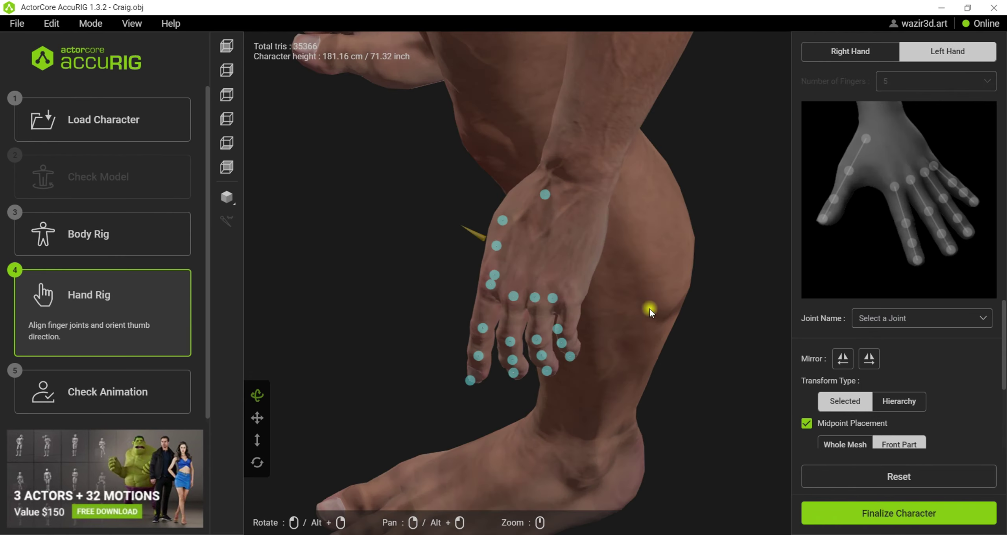
{"action": "left_click_drag", "start_coordinate": [647, 308], "coordinate": [638, 242]}
{"action": "mouse_move", "coordinate": [569, 246]}
{"action": "left_mouse_down"}
{"action": "mouse_move", "coordinate": [581, 249]}
{"action": "mouse_move", "coordinate": [570, 254]}
{"action": "left_mouse_up"}
{"action": "left_click", "coordinate": [563, 247]}
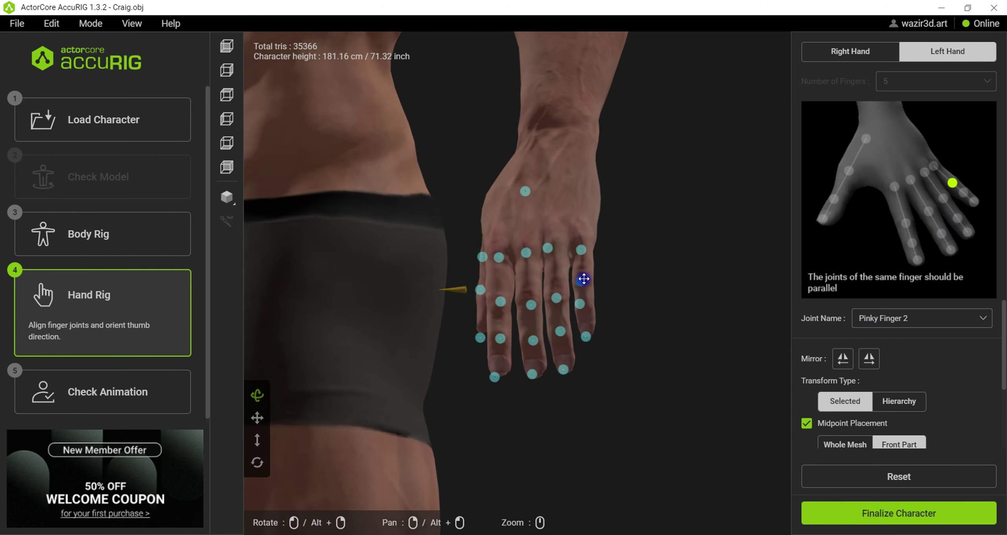
{"action": "left_click", "coordinate": [581, 302]}
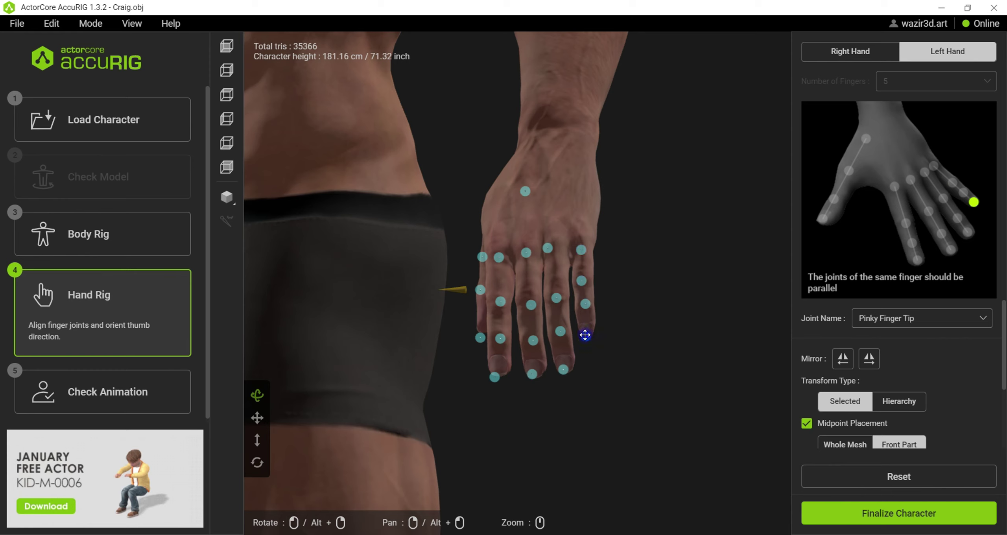
{"action": "mouse_move", "coordinate": [624, 305]}
{"action": "left_mouse_down"}
{"action": "mouse_move", "coordinate": [544, 308]}
{"action": "mouse_move", "coordinate": [513, 295]}
{"action": "mouse_move", "coordinate": [617, 303]}
{"action": "mouse_move", "coordinate": [629, 294]}
{"action": "left_mouse_up"}
Step: Center the left ring finger's joints along the finger and adjust the index finger's end joints
{"action": "left_click", "coordinate": [559, 250]}
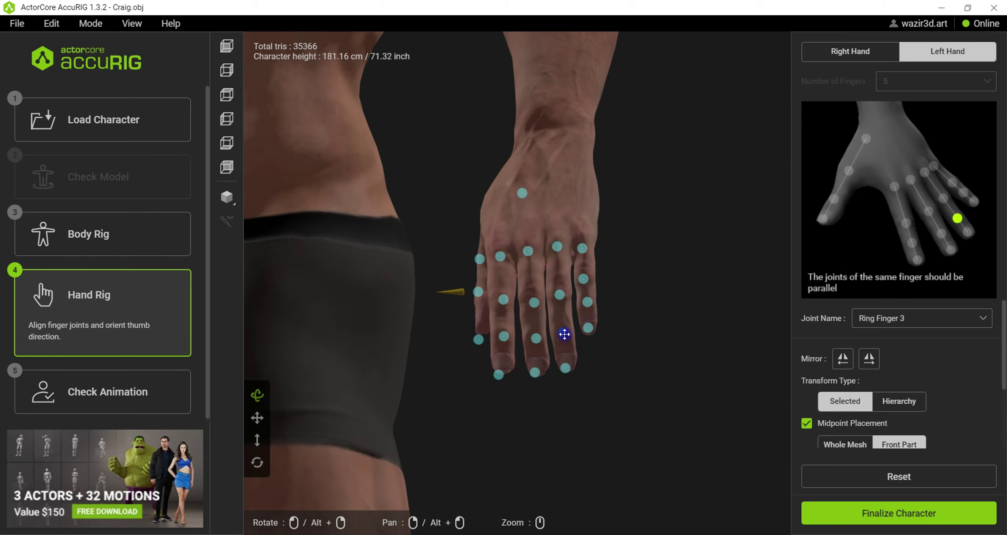
{"action": "left_click_drag", "start_coordinate": [612, 342], "coordinate": [759, 377]}
{"action": "left_click_drag", "start_coordinate": [511, 375], "coordinate": [499, 353]}
{"action": "left_click", "coordinate": [508, 342]}
Step: Align the left thumb's joints, placing Thumb Finger 1 near the thumb-side edge and centering Thumb Finger 2
{"action": "left_click", "coordinate": [480, 192]}
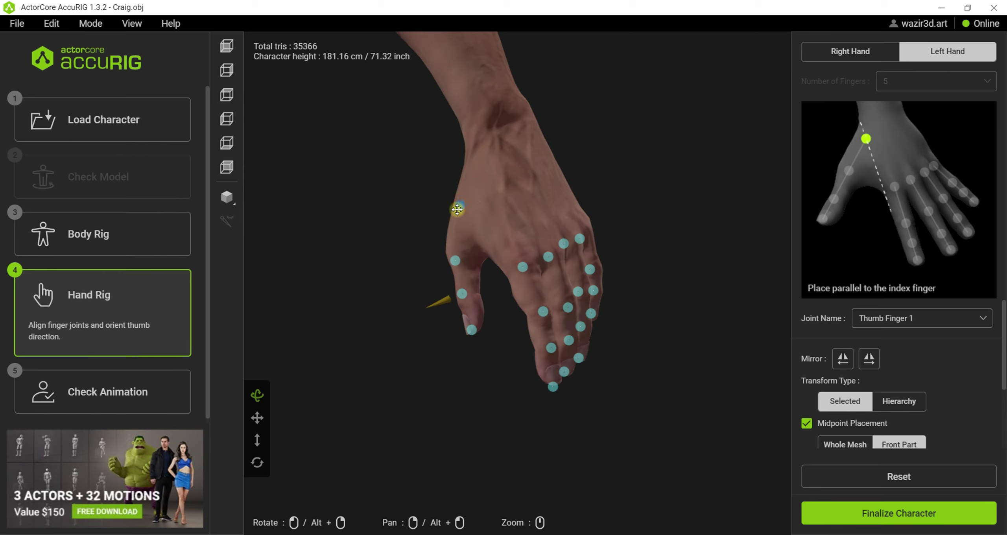
{"action": "left_click", "coordinate": [456, 258]}
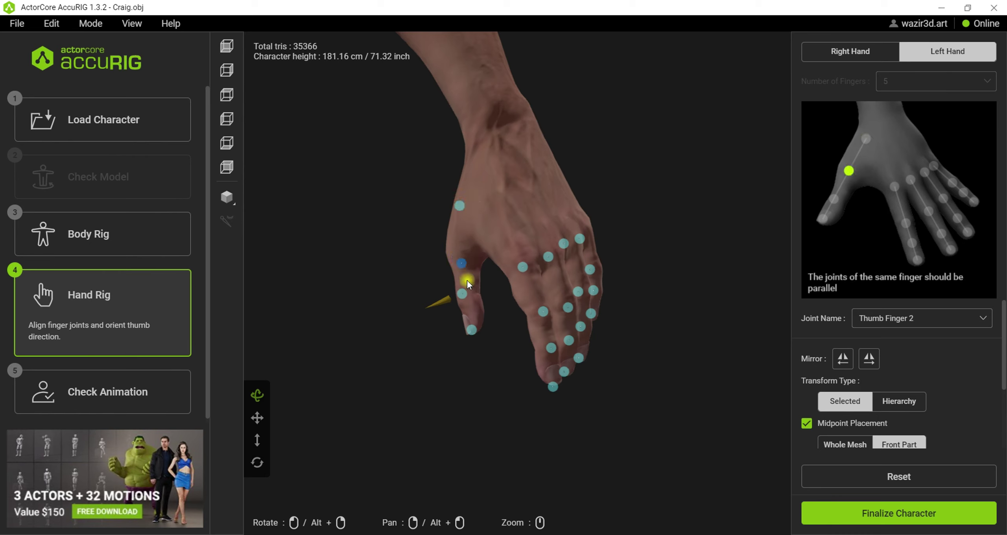
{"action": "left_click", "coordinate": [461, 206]}
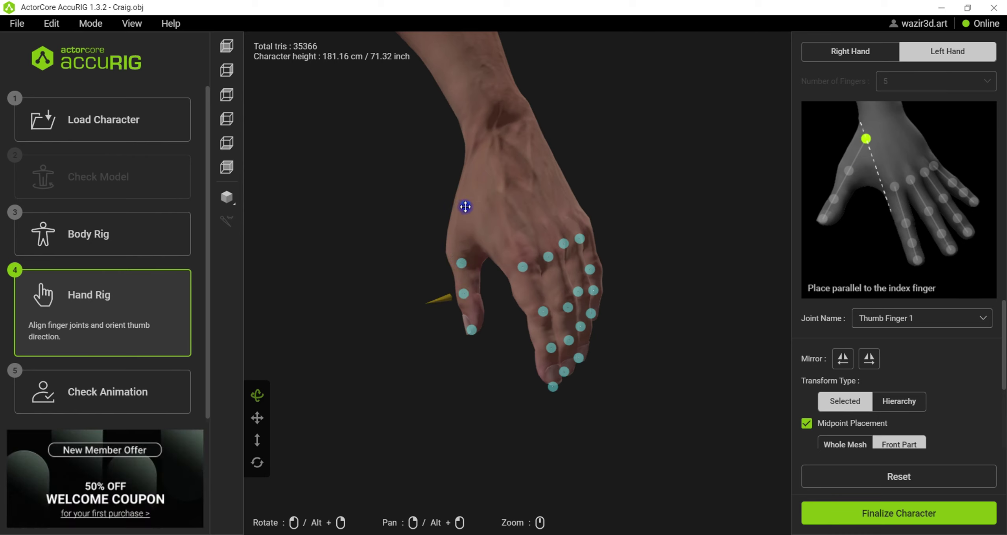
{"action": "left_click_drag", "start_coordinate": [484, 269], "coordinate": [595, 263]}
{"action": "left_click", "coordinate": [476, 279]}
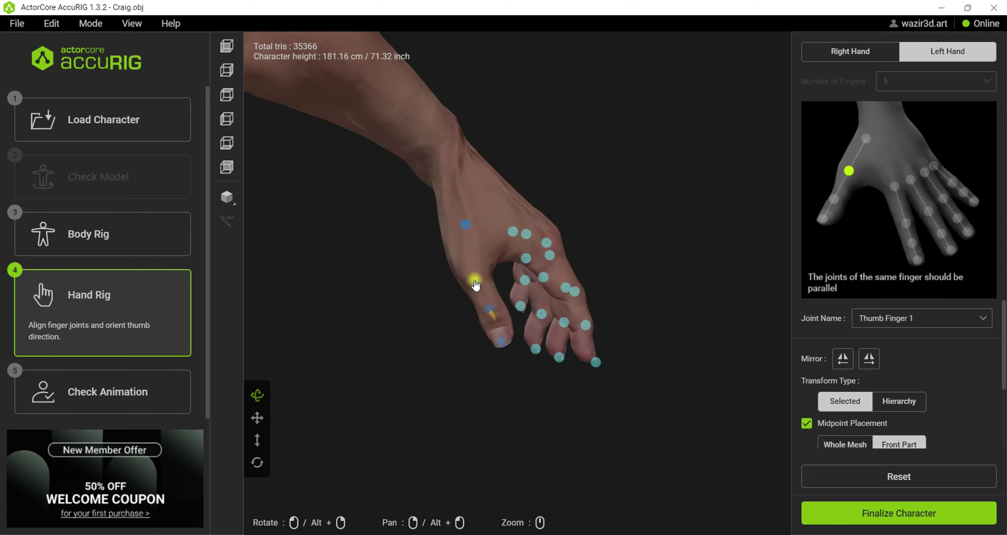
{"action": "left_click_drag", "start_coordinate": [476, 279], "coordinate": [512, 220]}
Step: Finalize the character to calculate its skin weights and proceed to the animation check
{"action": "scroll", "coordinate": [450, 243], "scroll_direction": "down", "scroll_amount": 3}
{"action": "left_click_drag", "start_coordinate": [756, 252], "coordinate": [747, 283]}
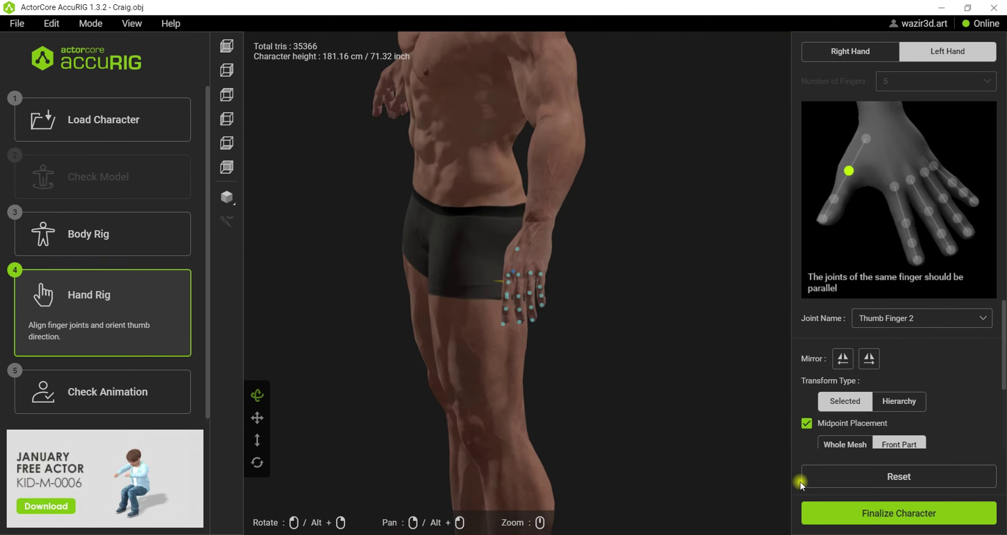
{"action": "left_click", "coordinate": [926, 513]}
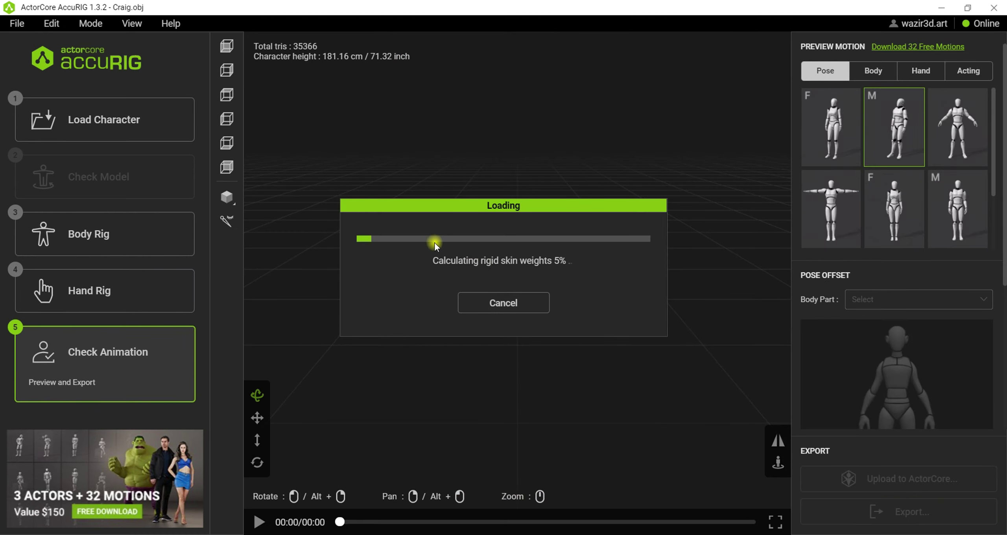
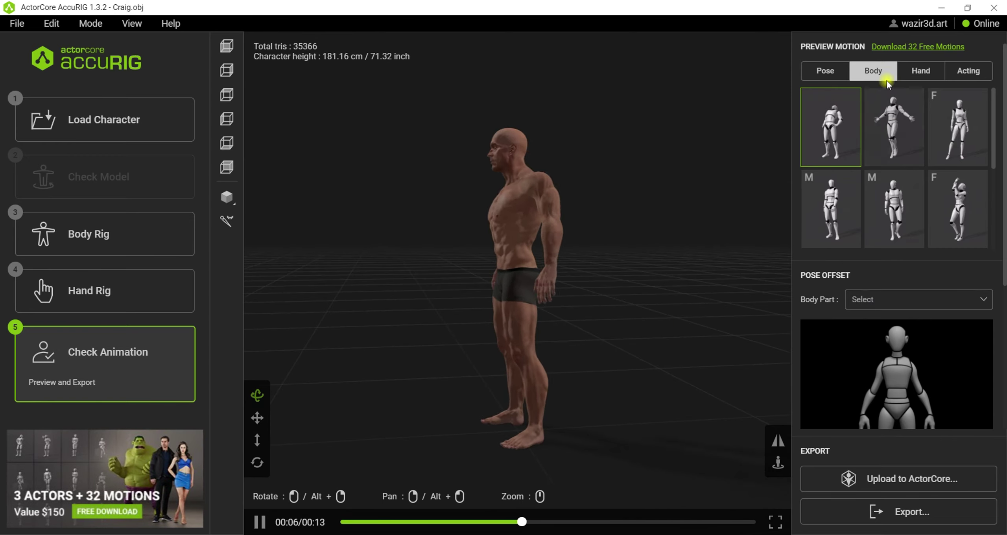
Step: Preview the second Body motion and the first two Hand motions on the rigged character from several angles
{"action": "left_click", "coordinate": [893, 126]}
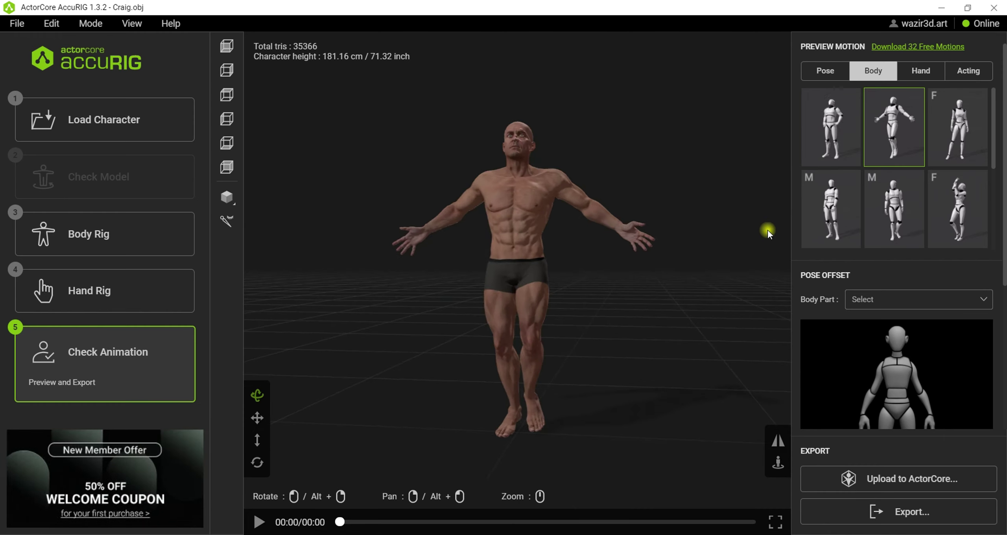
{"action": "left_click_drag", "start_coordinate": [721, 252], "coordinate": [675, 269]}
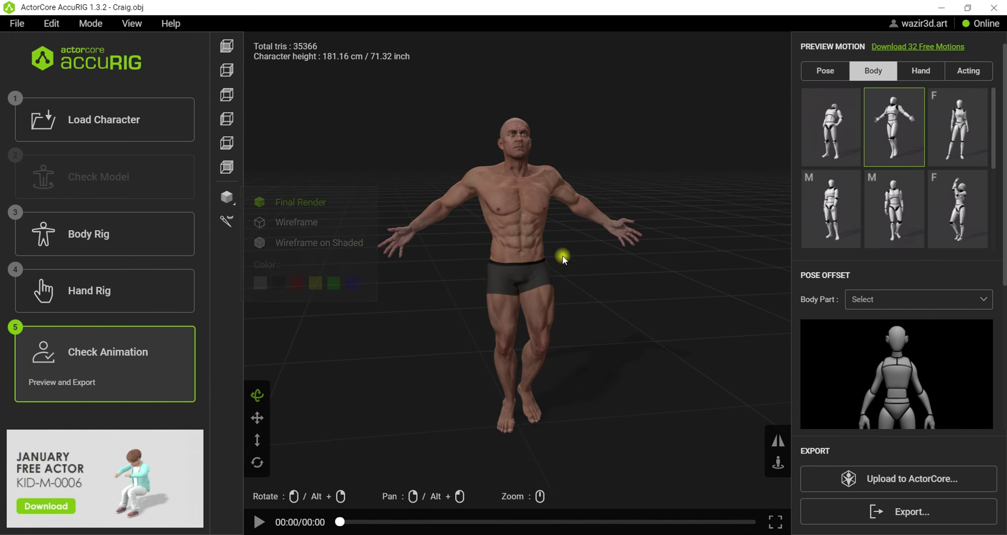
{"action": "left_click", "coordinate": [919, 71]}
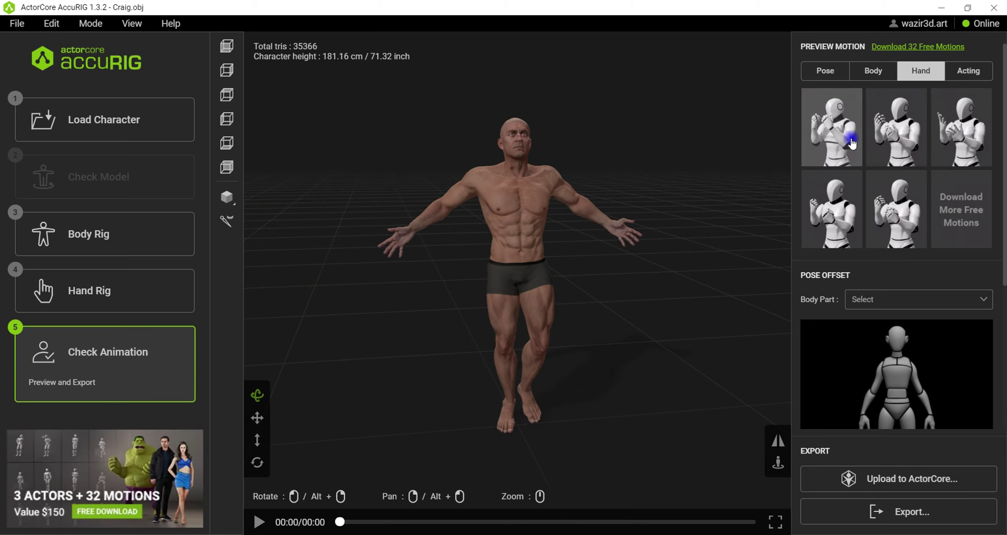
{"action": "left_click", "coordinate": [860, 138]}
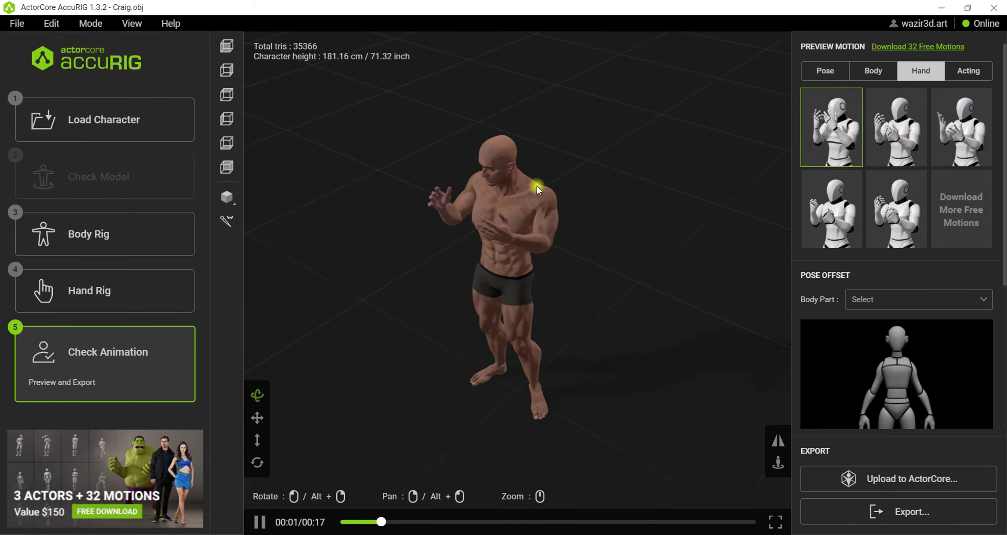
{"action": "left_click_drag", "start_coordinate": [553, 248], "coordinate": [544, 210]}
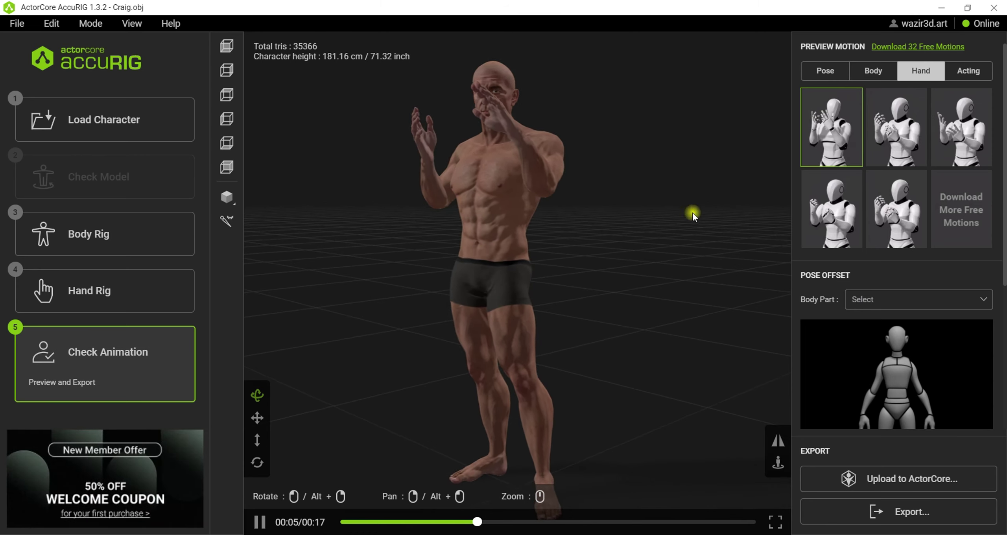
{"action": "left_click", "coordinate": [889, 130]}
{"action": "left_click_drag", "start_coordinate": [663, 206], "coordinate": [600, 236]}
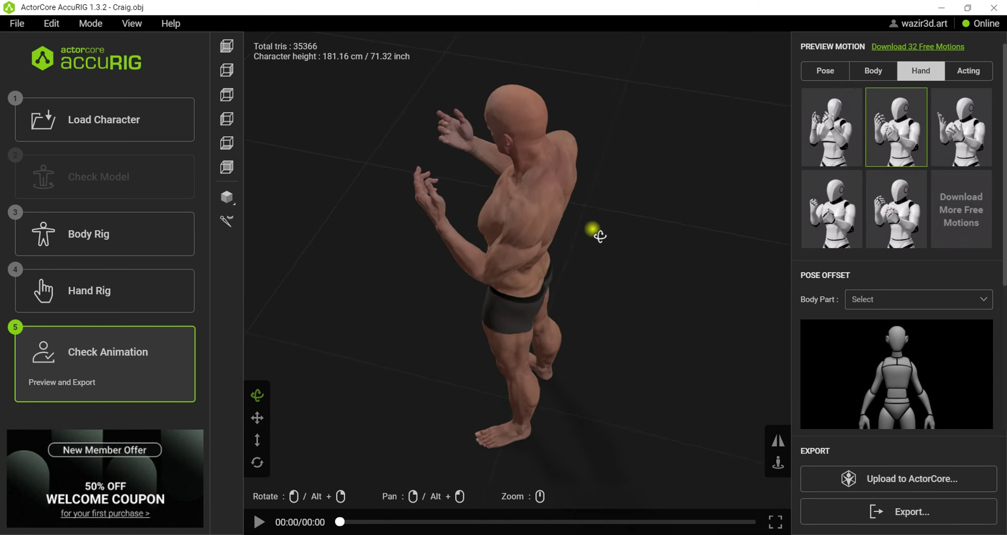
Step: Preview the third, fourth and fifth Hand motions on the rigged character from different angles
{"action": "left_click", "coordinate": [956, 132]}
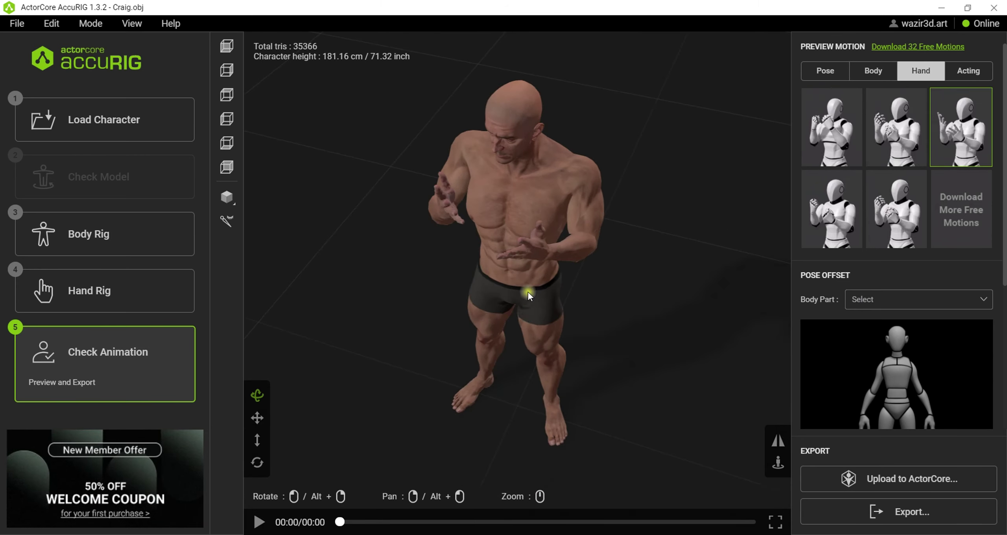
{"action": "left_click", "coordinate": [810, 209]}
{"action": "left_click_drag", "start_coordinate": [683, 232], "coordinate": [612, 222]}
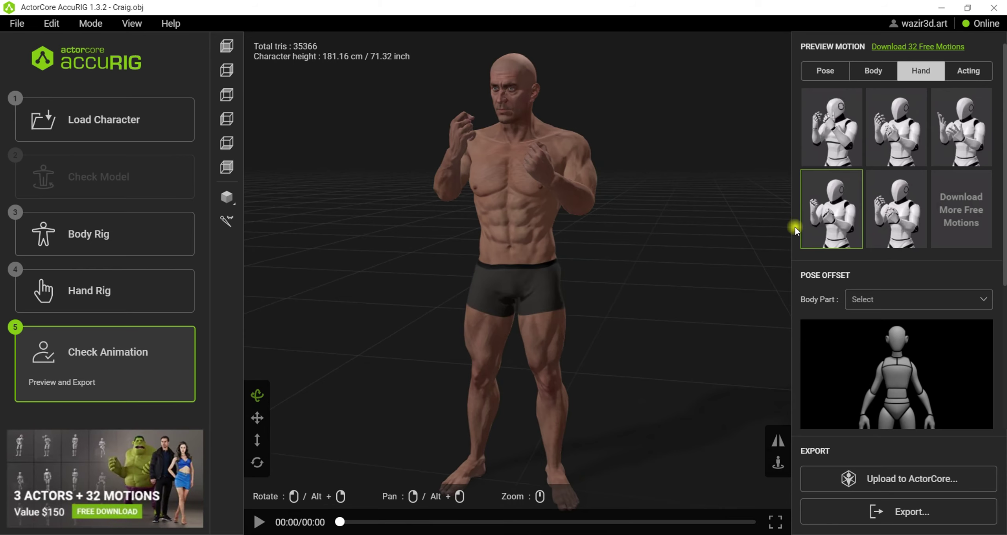
{"action": "left_click", "coordinate": [882, 222]}
{"action": "left_click_drag", "start_coordinate": [674, 220], "coordinate": [707, 232]}
Step: Preview the third and fifth Acting motions on the character, including a side view, and pause playback
{"action": "left_click", "coordinate": [950, 73]}
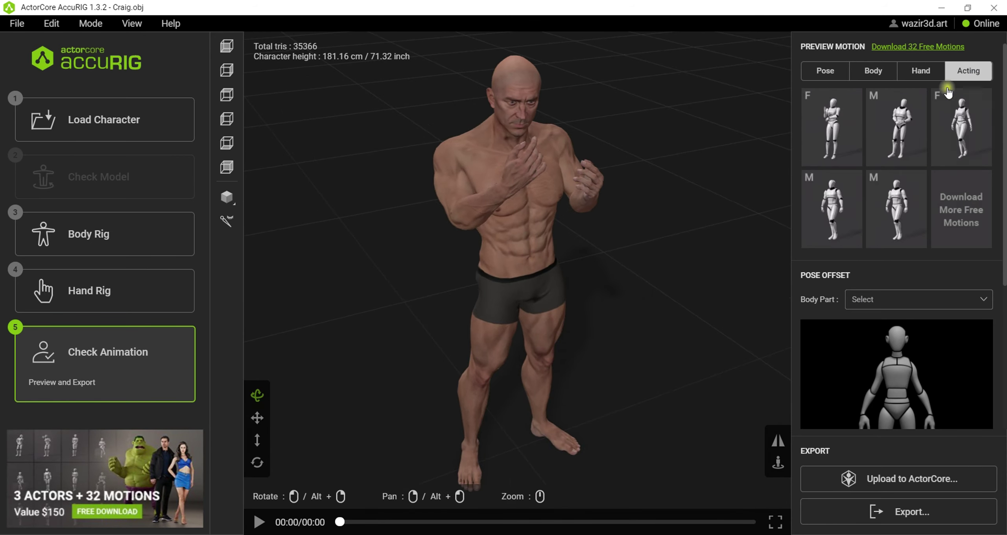
{"action": "left_click", "coordinate": [953, 135]}
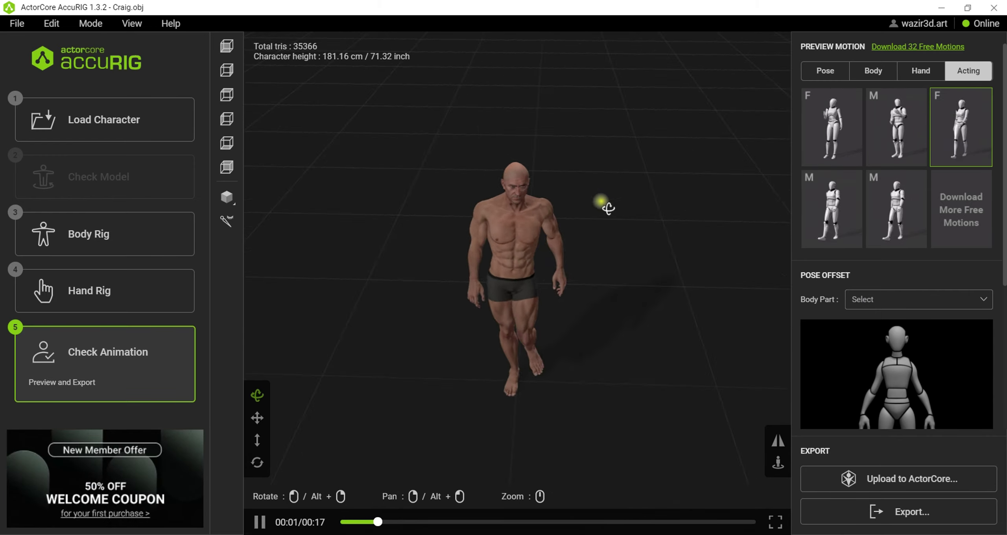
{"action": "left_click_drag", "start_coordinate": [608, 207], "coordinate": [477, 164]}
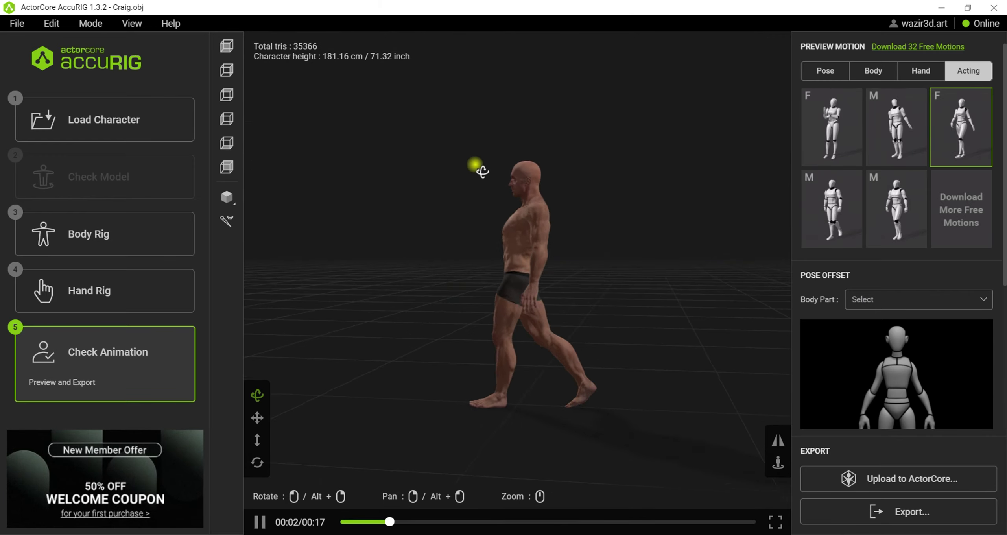
{"action": "left_click", "coordinate": [875, 203]}
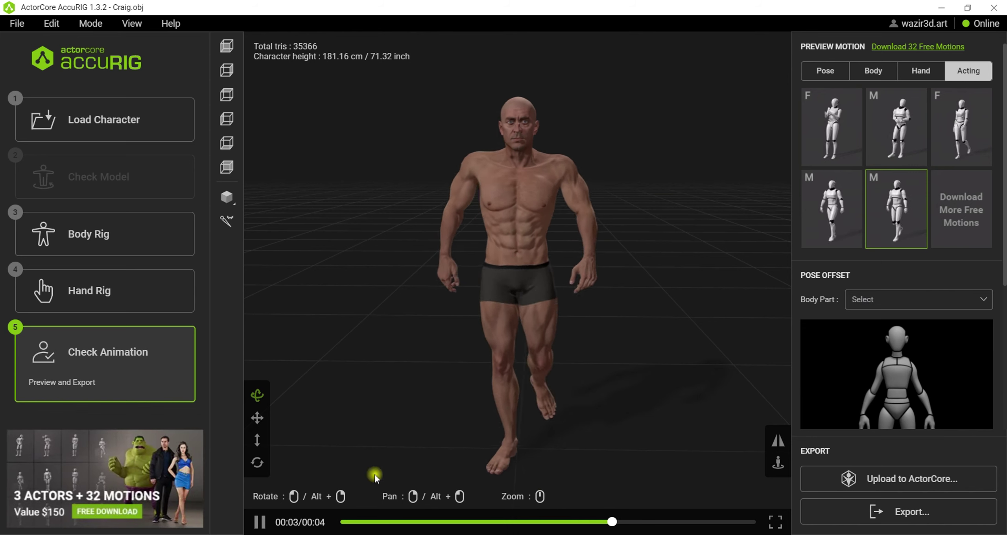
{"action": "left_click", "coordinate": [258, 523]}
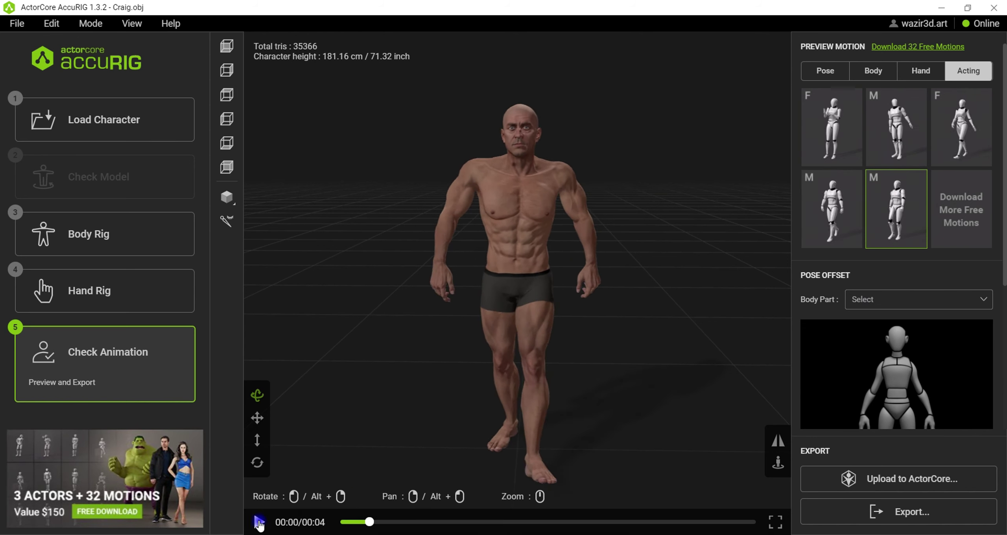
Step: Try lowering the shoulder joints symmetrically in the body rig and recheck the deformation with the fifth Acting motion
{"action": "left_click", "coordinate": [97, 242]}
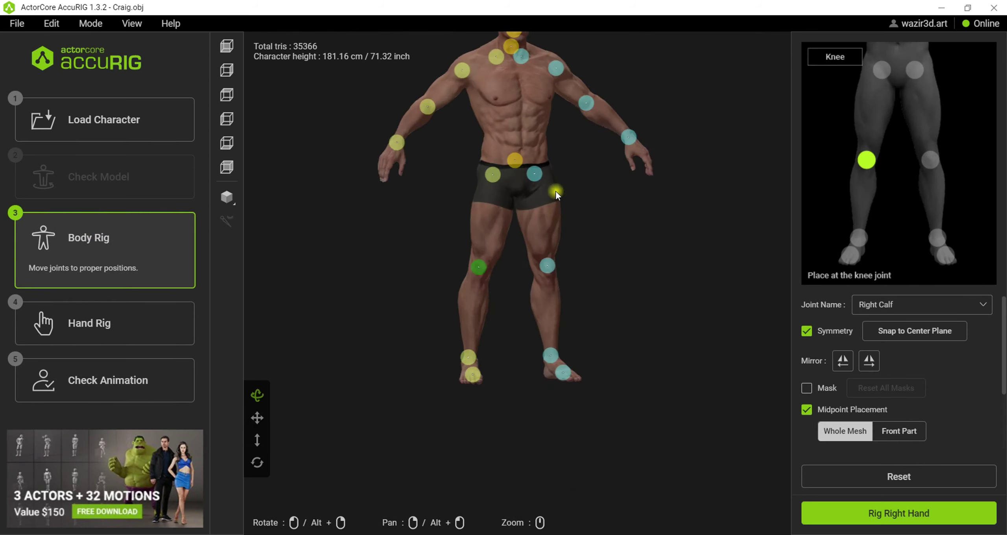
{"action": "left_click", "coordinate": [225, 65]}
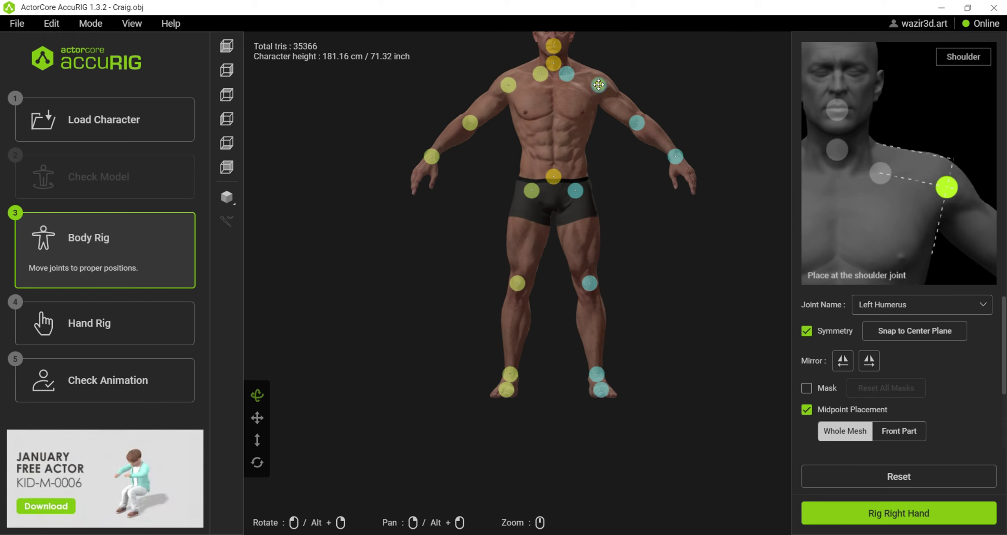
{"action": "left_click", "coordinate": [57, 377]}
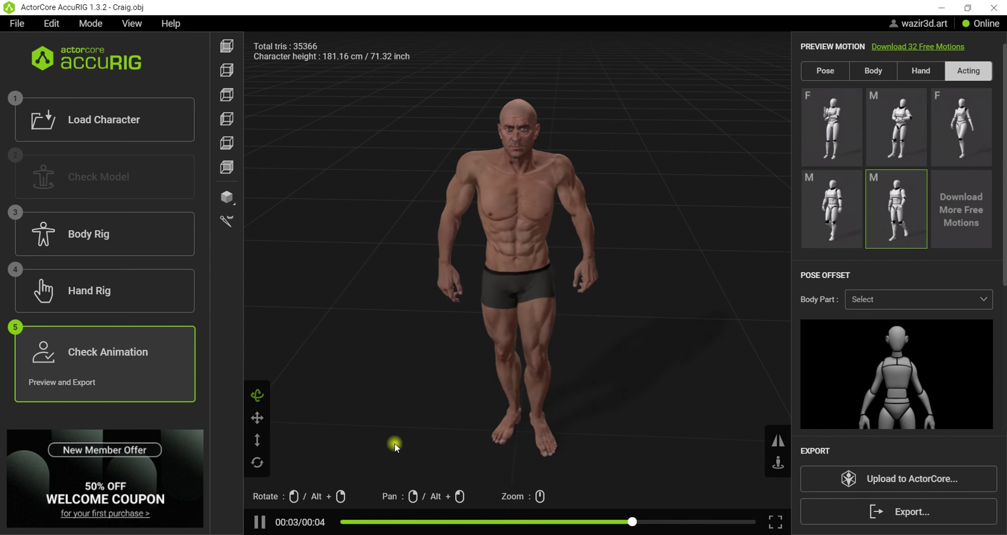
{"action": "left_click", "coordinate": [260, 522]}
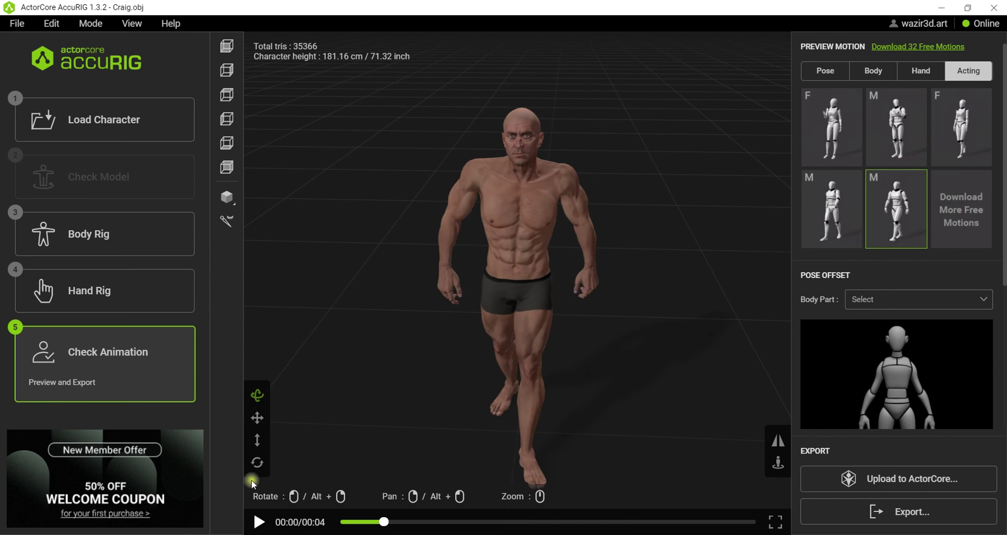
{"action": "left_click", "coordinate": [123, 251]}
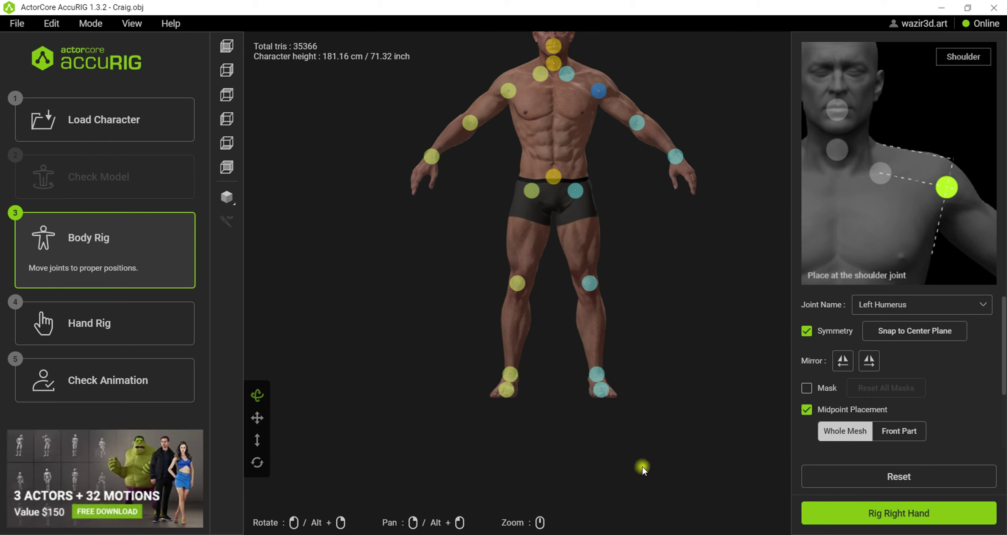
{"action": "left_click", "coordinate": [160, 374]}
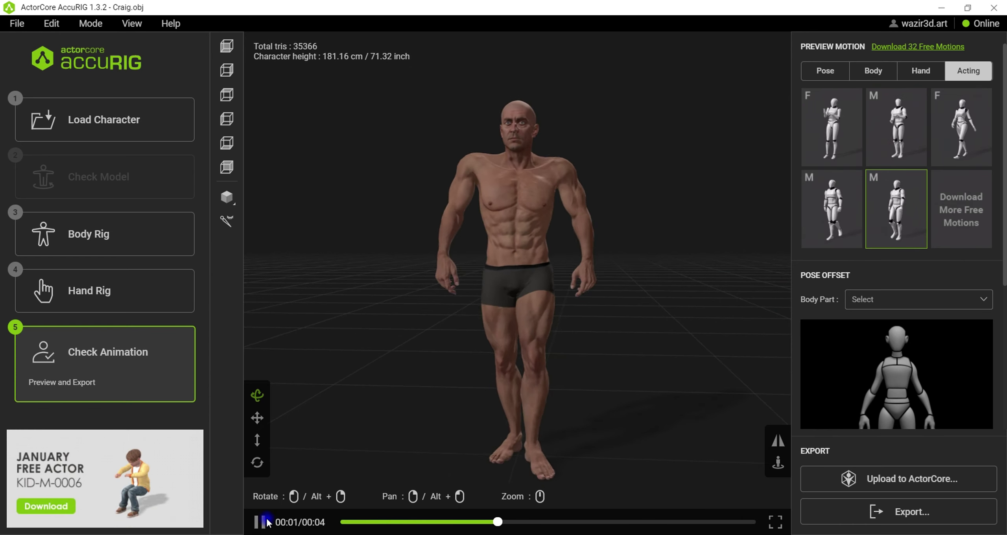
Step: Move the left shoulder joint slightly up and outward with Symmetry on, and recheck the fifth Acting motion from another angle
{"action": "left_click", "coordinate": [41, 238]}
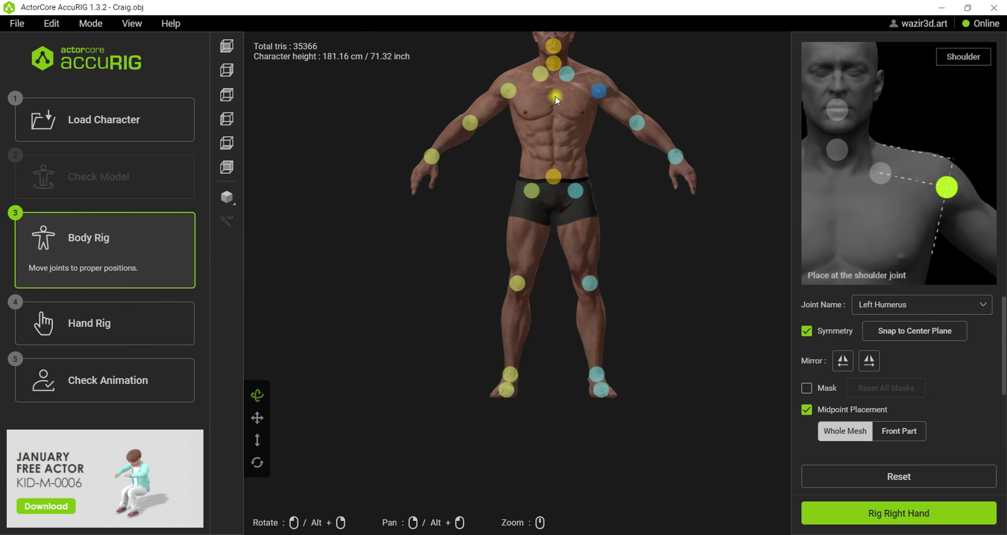
{"action": "left_click_drag", "start_coordinate": [600, 75], "coordinate": [601, 79]}
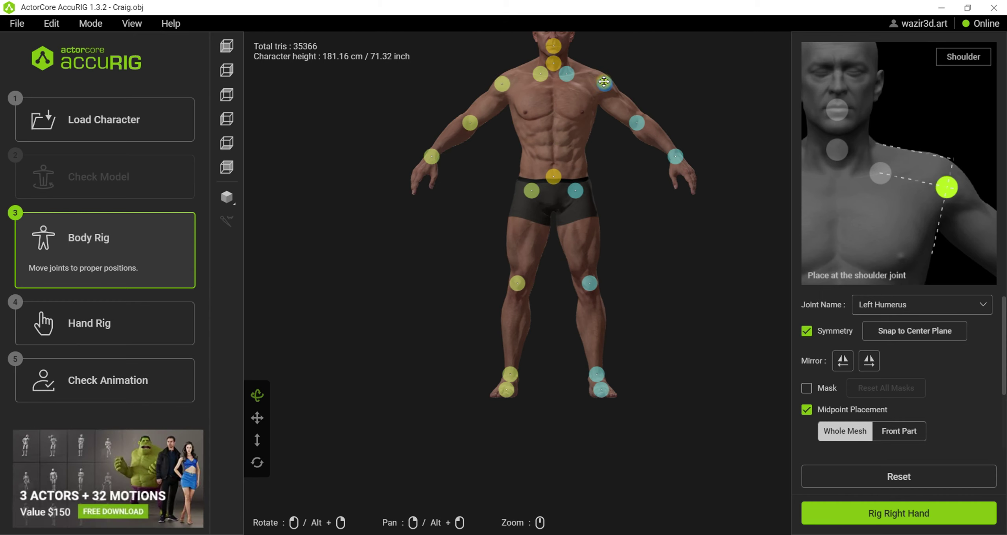
{"action": "left_click", "coordinate": [80, 373]}
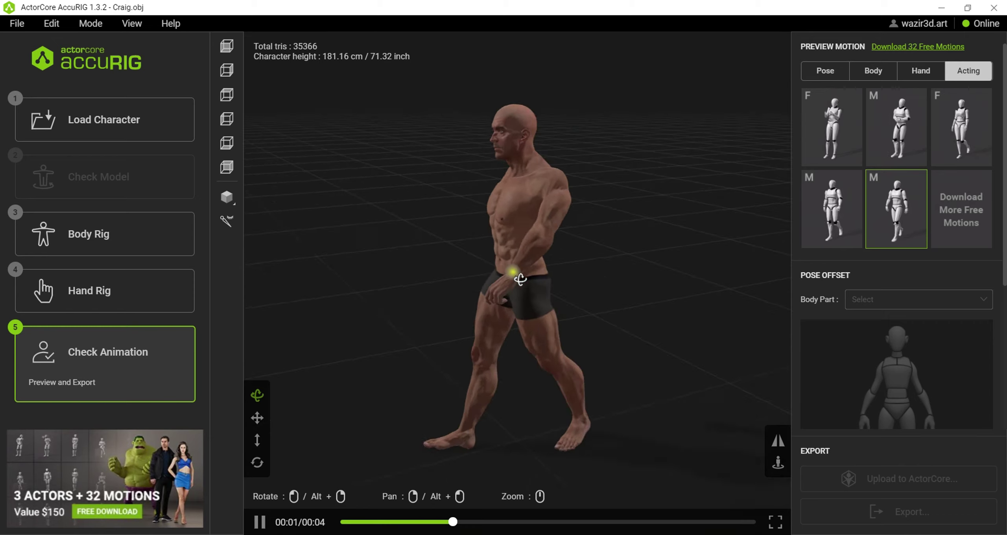
{"action": "left_click_drag", "start_coordinate": [519, 277], "coordinate": [573, 231]}
Step: Preview the fourth Acting motion on the character from another angle and pause it
{"action": "left_click", "coordinate": [831, 208]}
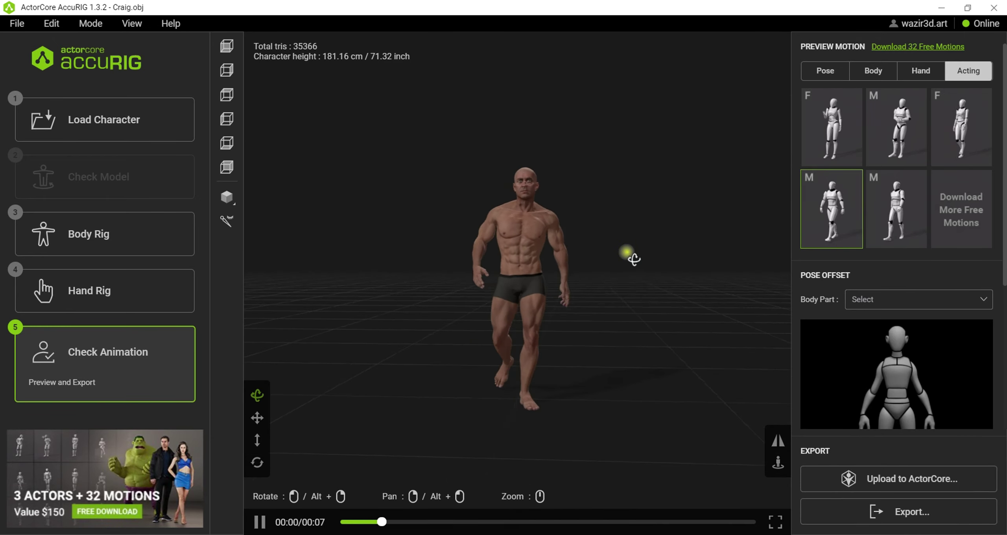
{"action": "left_click_drag", "start_coordinate": [632, 255], "coordinate": [540, 272]}
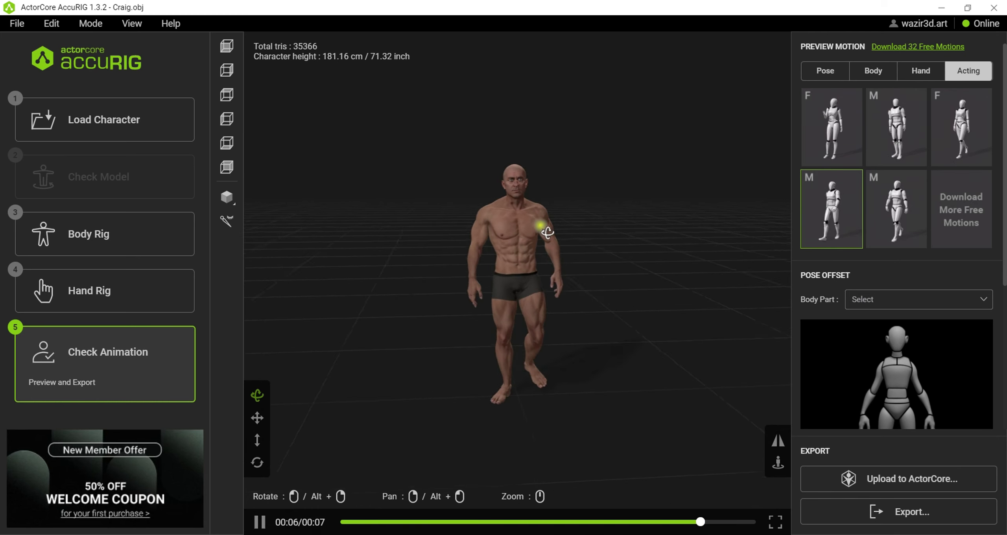
{"action": "left_click", "coordinate": [259, 524]}
{"action": "left_click", "coordinate": [259, 524]}
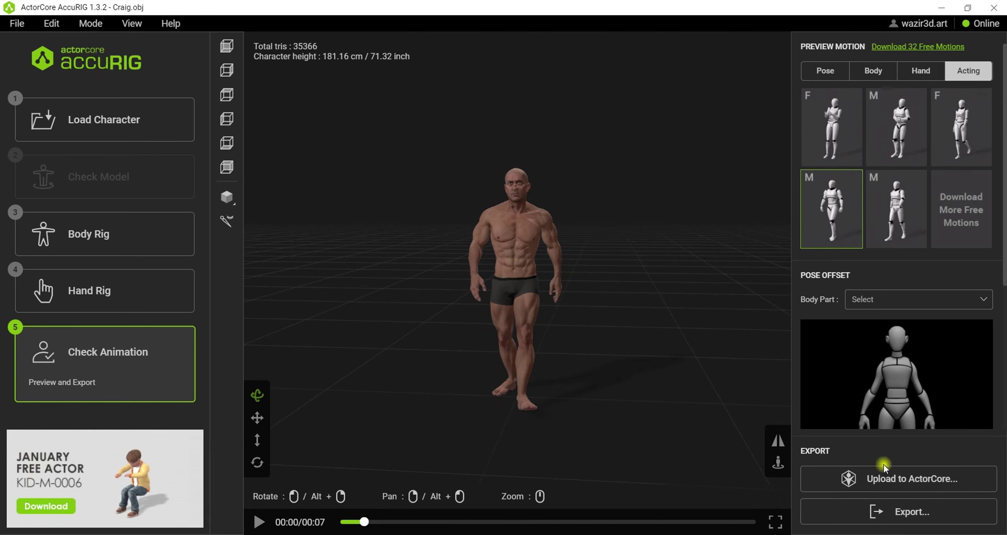
Step: Set up an FBX export of the rigged character with Blender as the target application
{"action": "left_click", "coordinate": [909, 512]}
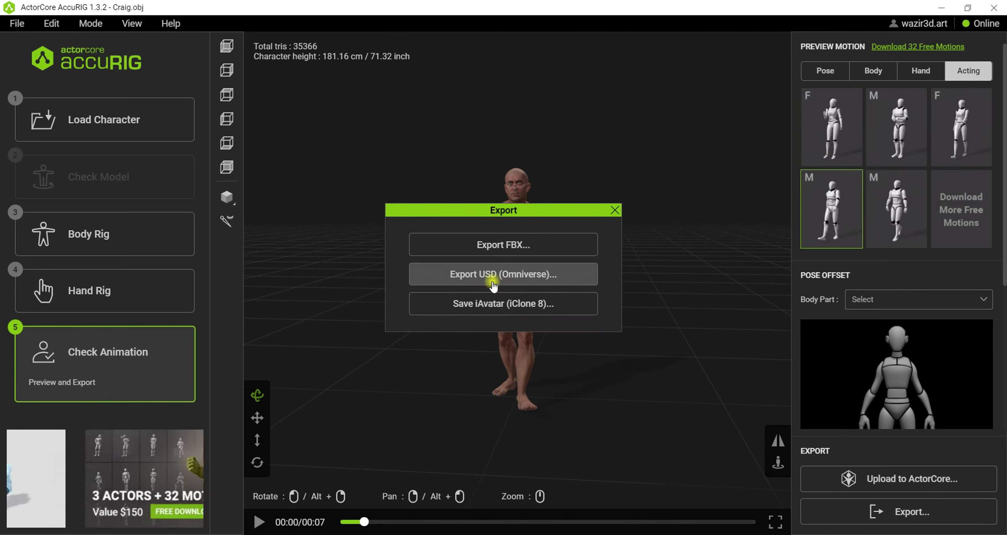
{"action": "left_click", "coordinate": [522, 246]}
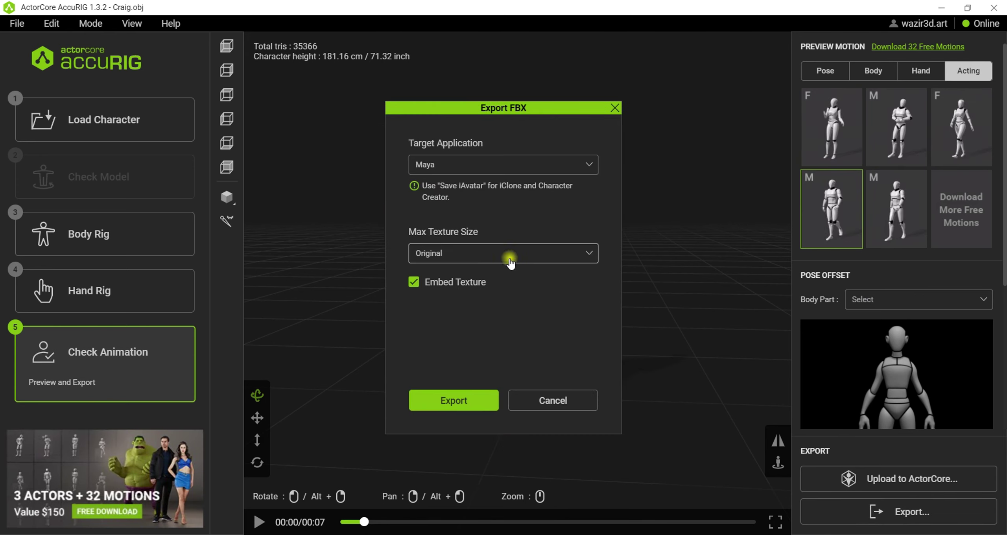
{"action": "left_click", "coordinate": [424, 164]}
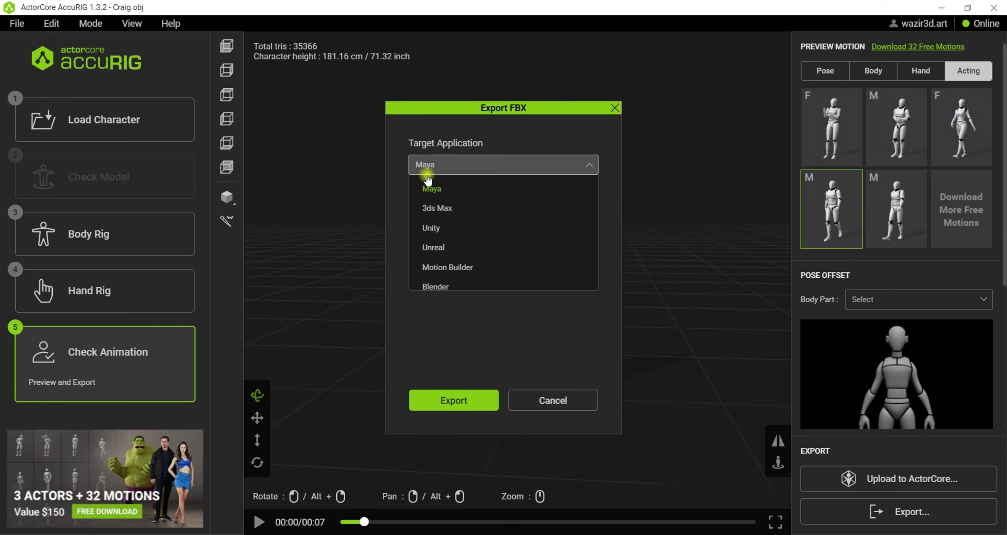
{"action": "left_click", "coordinate": [434, 286]}
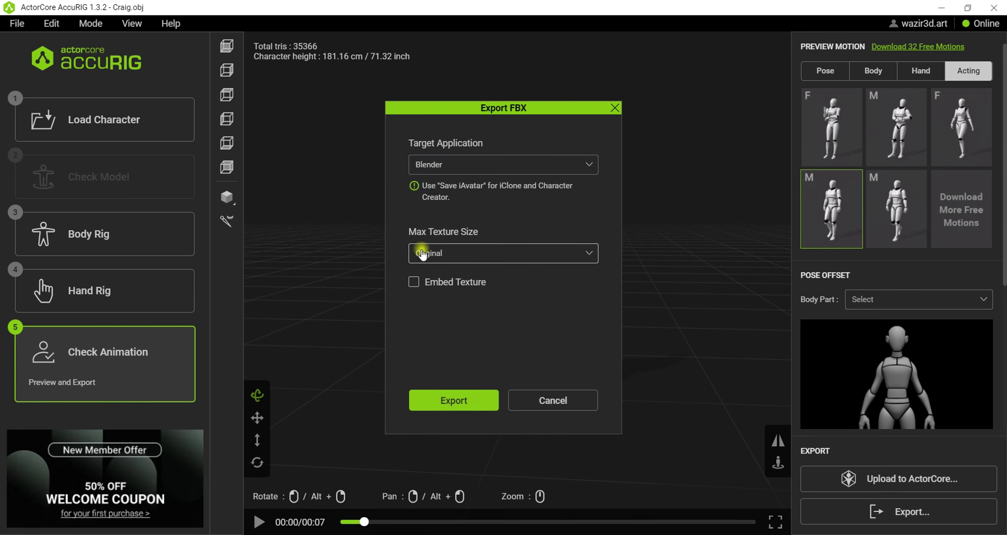
Step: Export the FBX to New Volume (E:) with the file name craig
{"action": "left_click", "coordinate": [446, 400]}
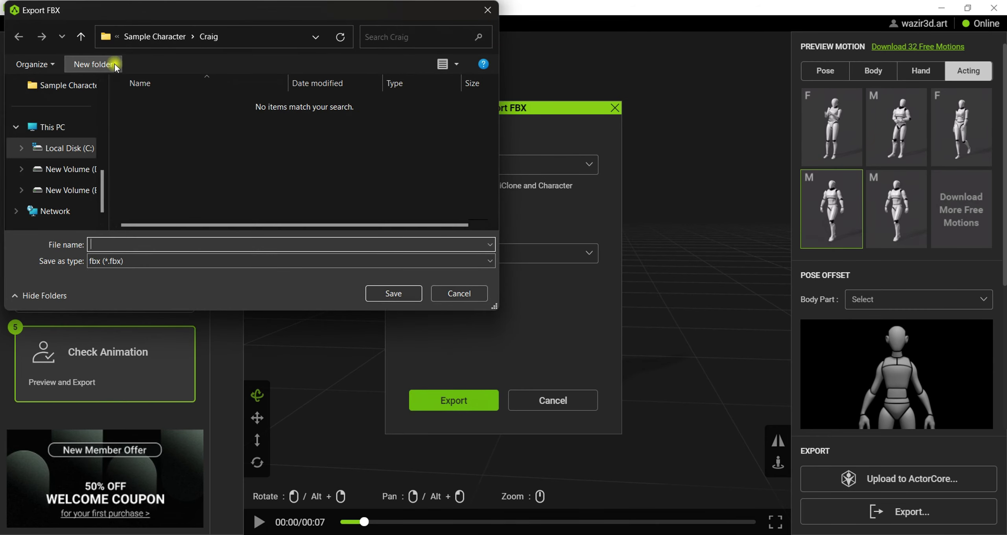
{"action": "left_click", "coordinate": [54, 198]}
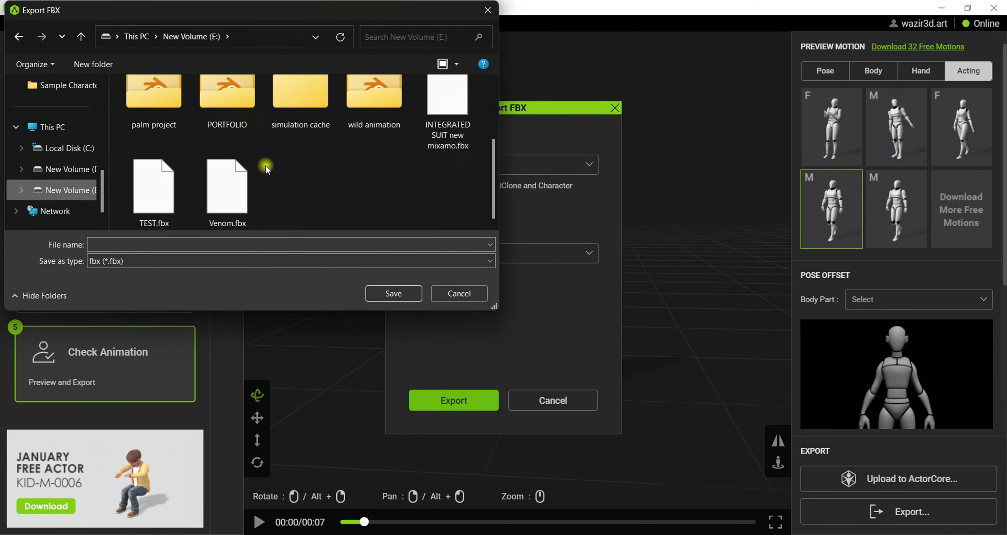
{"action": "left_click", "coordinate": [129, 243]}
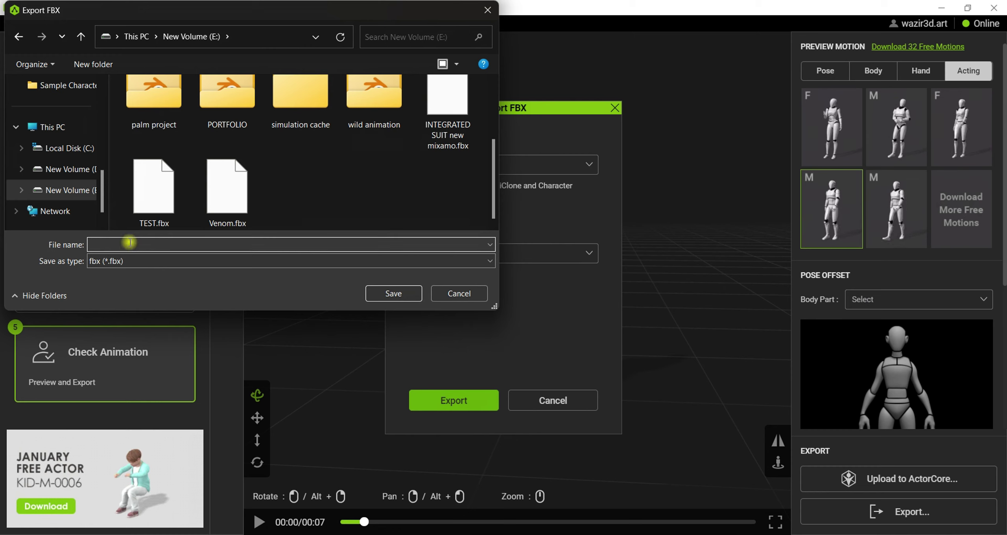
{"action": "type", "text": "craig"}
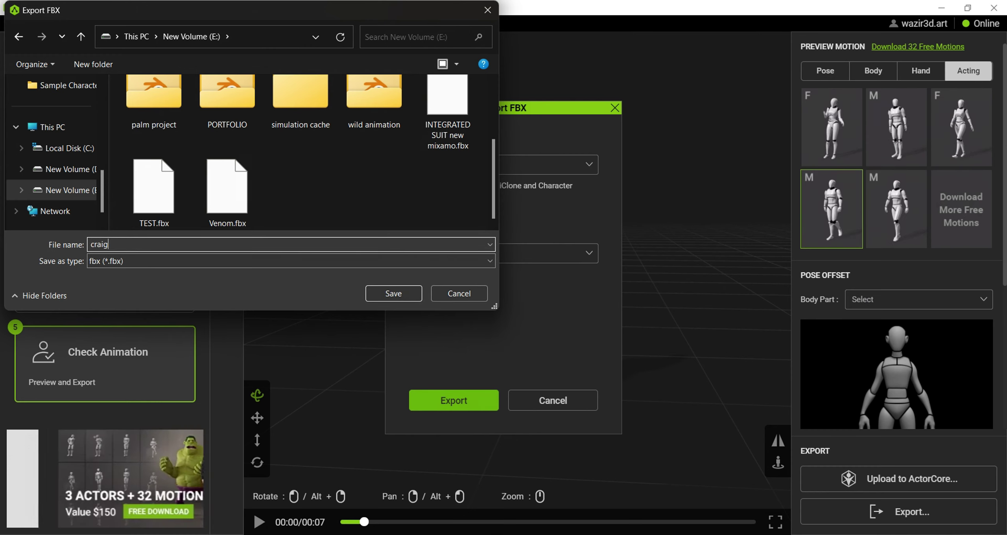
{"action": "left_click", "coordinate": [383, 293]}
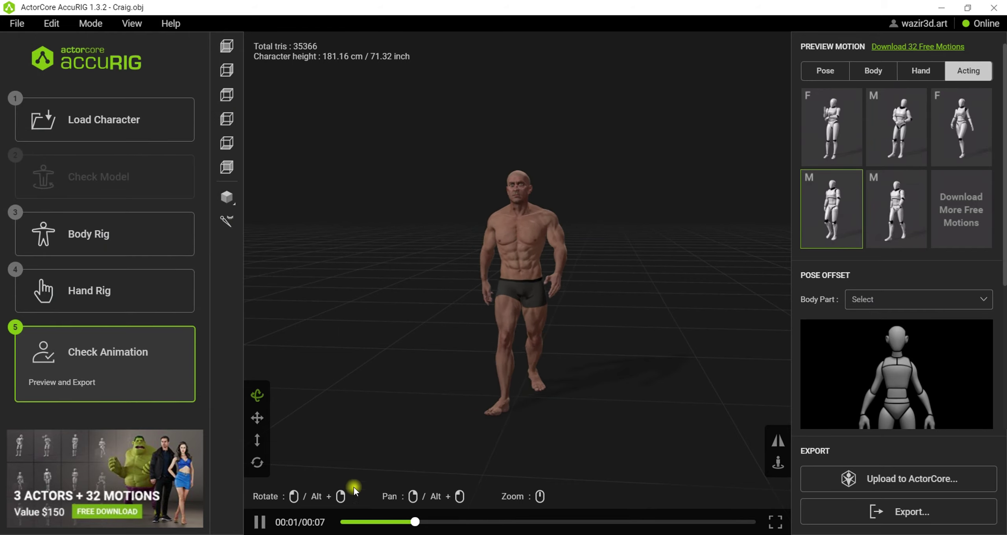
Step: Pause the motion preview, close AccuRIG and launch Blender 4.0 from the desktop
{"action": "left_click", "coordinate": [256, 521]}
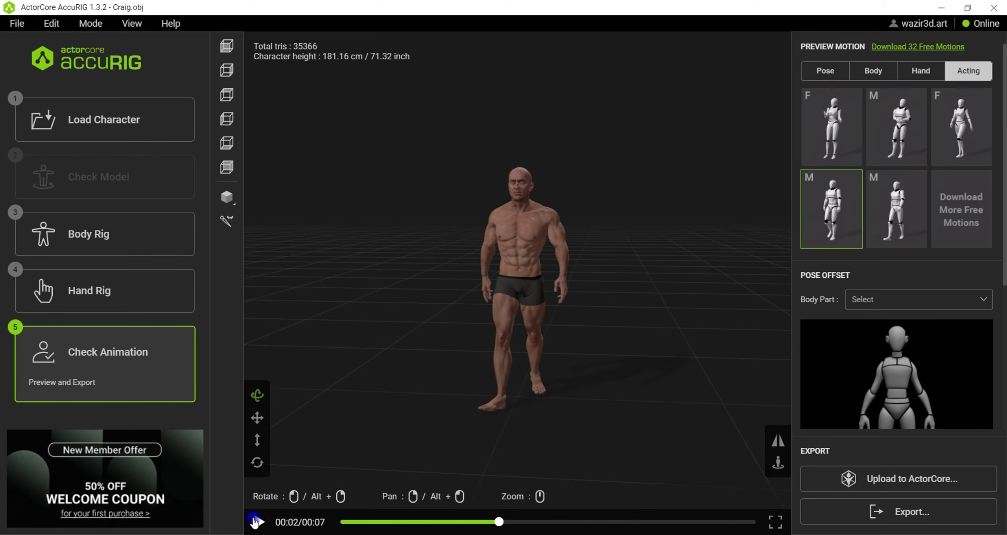
{"action": "left_click", "coordinate": [1000, 6]}
{"action": "left_click", "coordinate": [502, 295]}
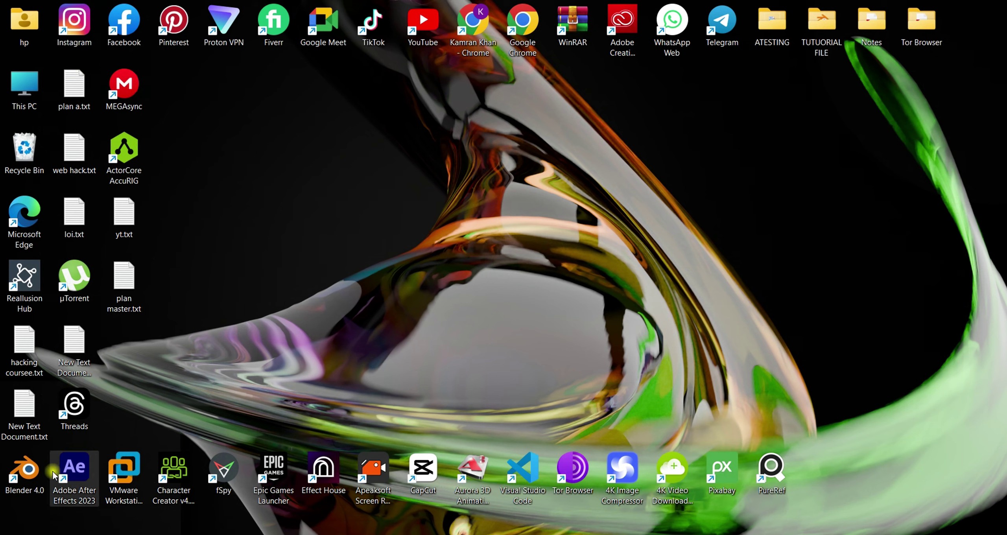
{"action": "double_click", "coordinate": [24, 469]}
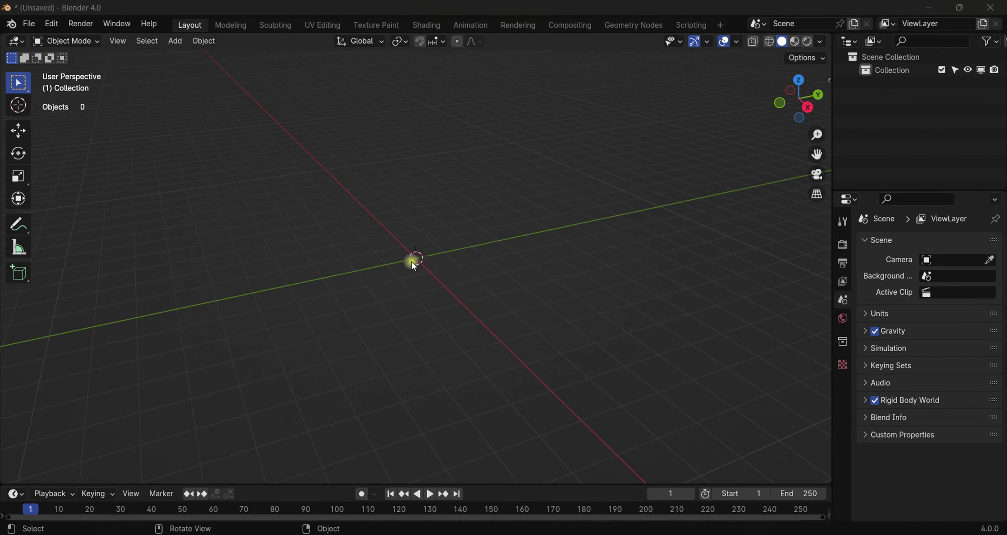
Step: Import craig.fbx from New Volume (E:) into the empty scene
{"action": "left_click", "coordinate": [29, 24]}
{"action": "mouse_move", "coordinate": [40, 209]}
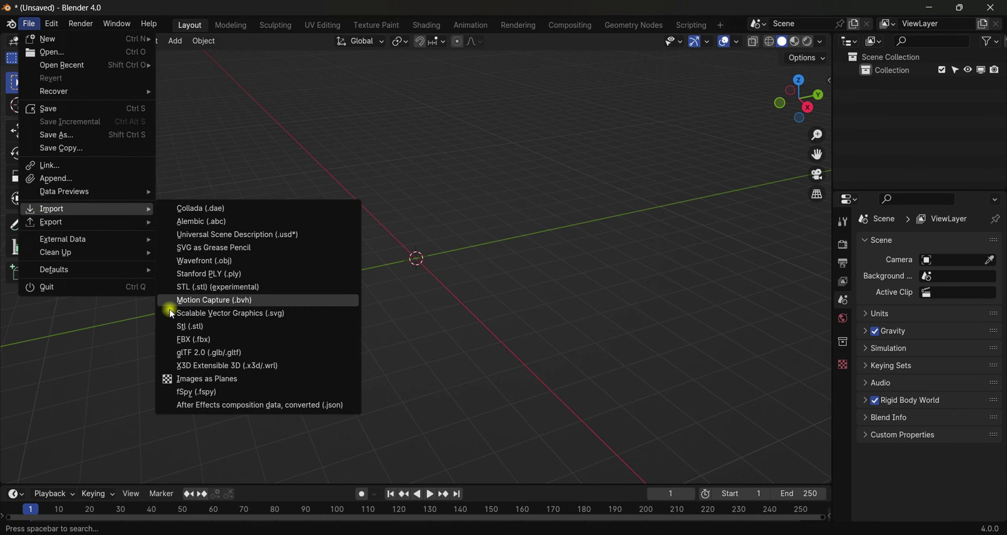
{"action": "left_click", "coordinate": [188, 340]}
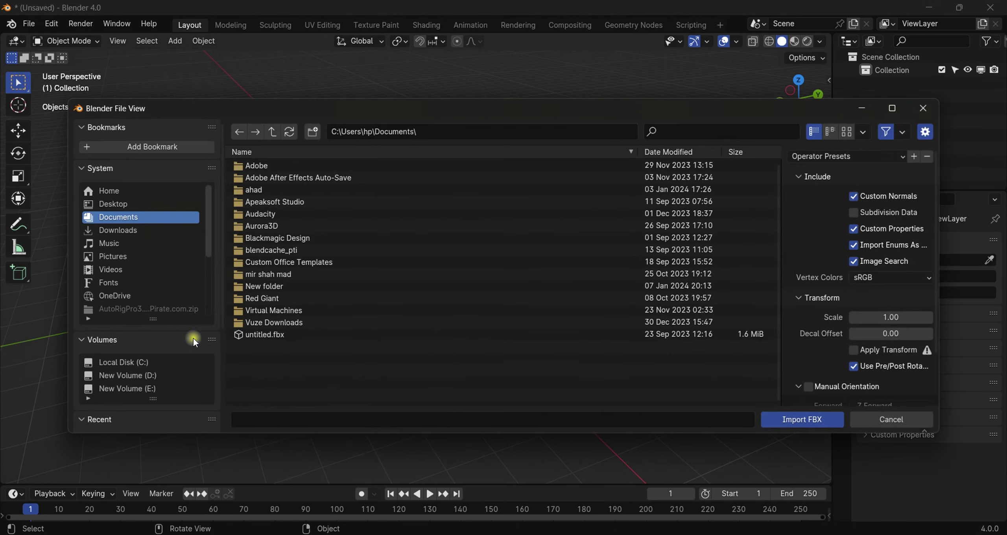
{"action": "left_click", "coordinate": [140, 386]}
{"action": "left_click", "coordinate": [258, 299]}
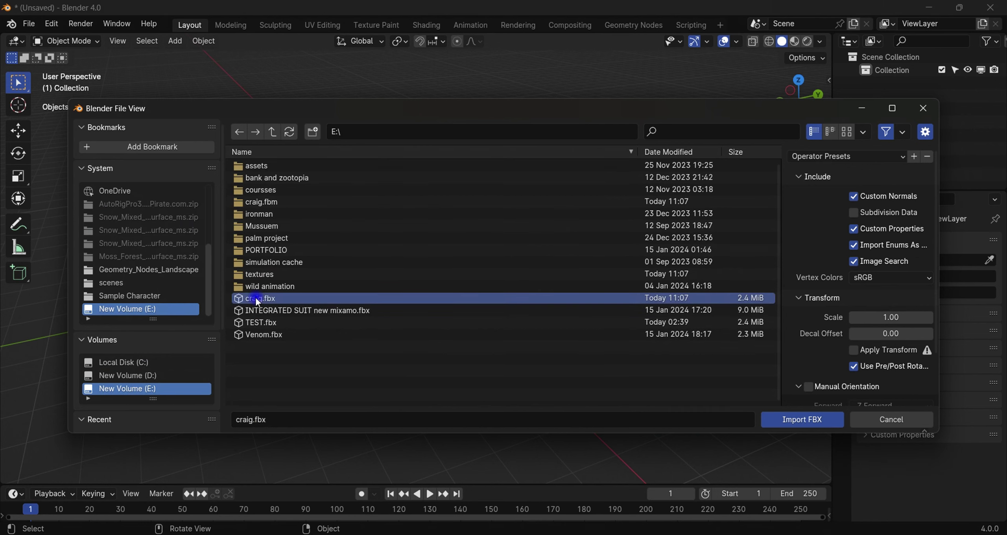
{"action": "left_click", "coordinate": [803, 420]}
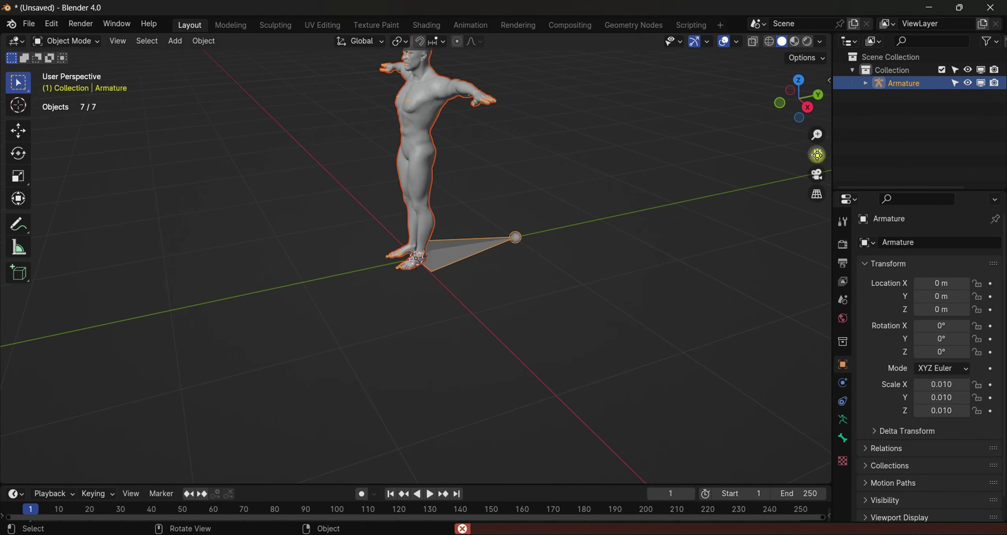
Step: Enlarge the timeline and delete the imported keyframes at frame 1
{"action": "left_click_drag", "start_coordinate": [818, 154], "coordinate": [814, 162]}
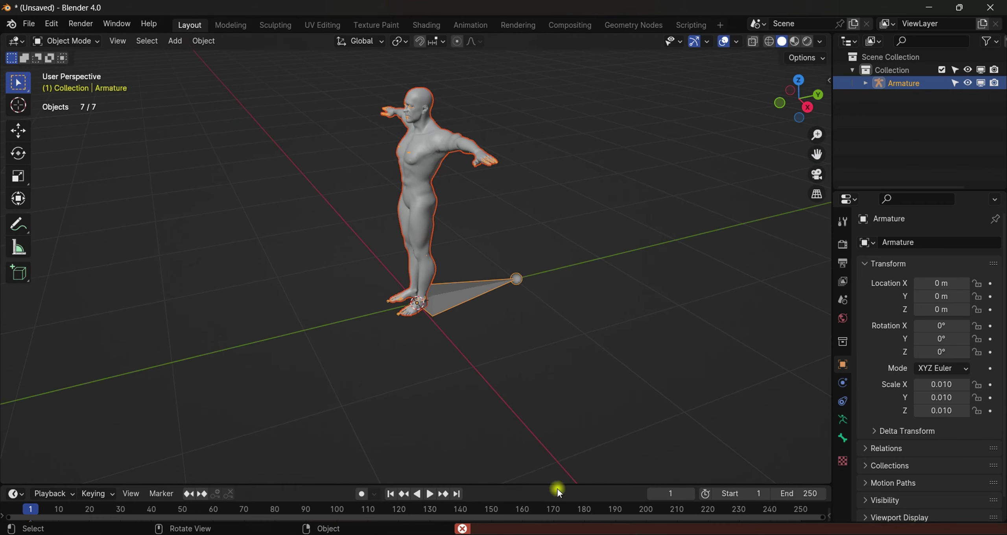
{"action": "left_click_drag", "start_coordinate": [508, 484], "coordinate": [502, 469]}
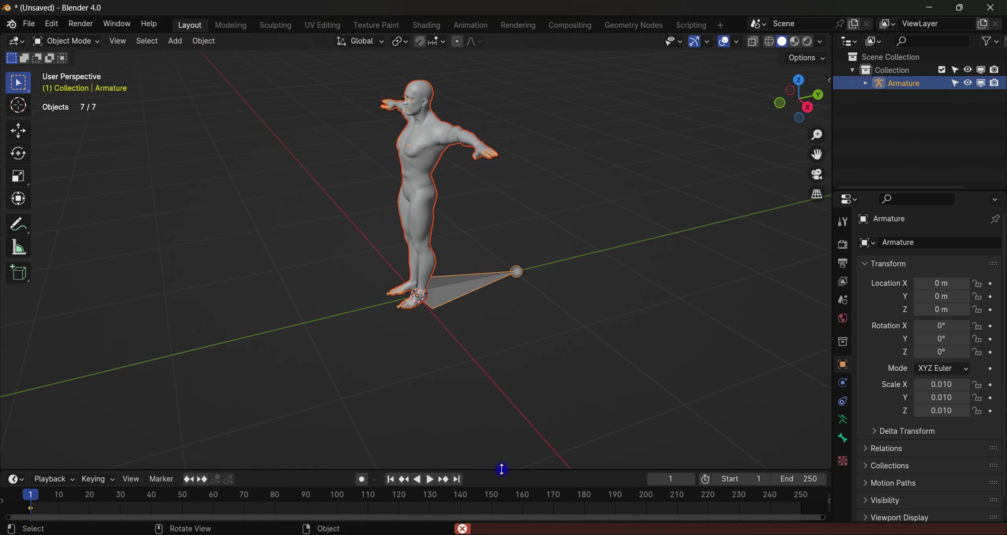
{"action": "key", "text": "x"}
{"action": "left_click", "coordinate": [64, 502]}
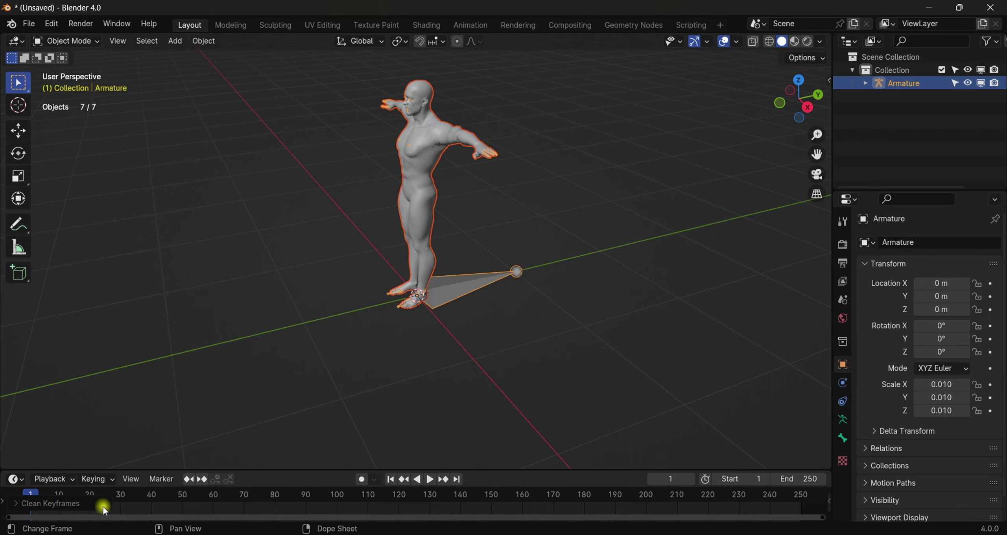
{"action": "key", "text": "x"}
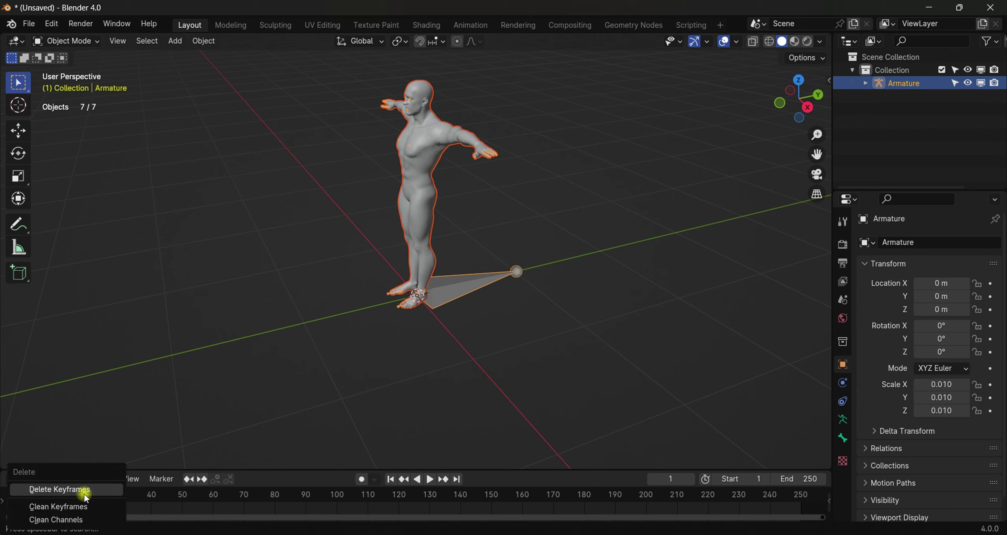
Step: Select only the armature and set its viewport display to In Front so the bones draw over the mesh
{"action": "left_click", "coordinate": [456, 289]}
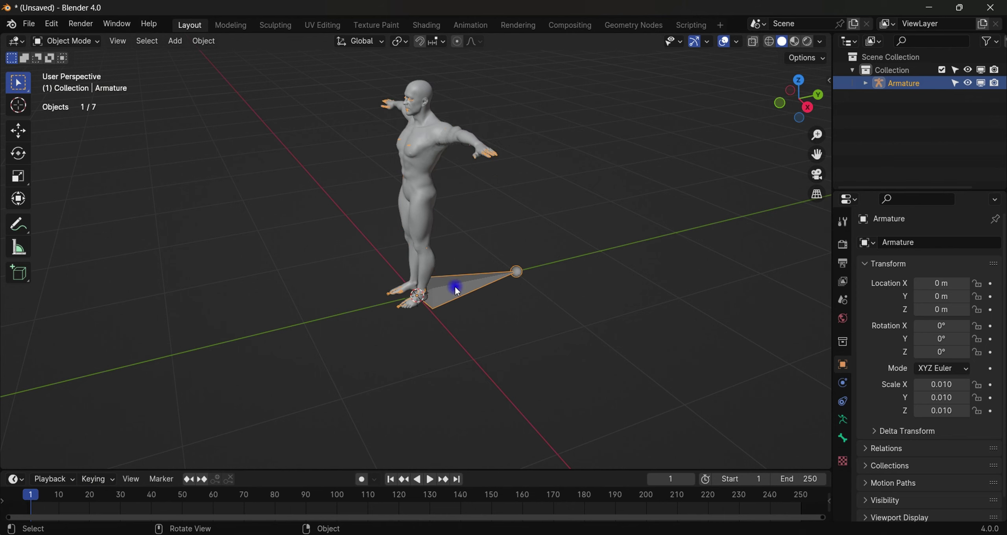
{"action": "left_click_drag", "start_coordinate": [801, 100], "coordinate": [704, 112]}
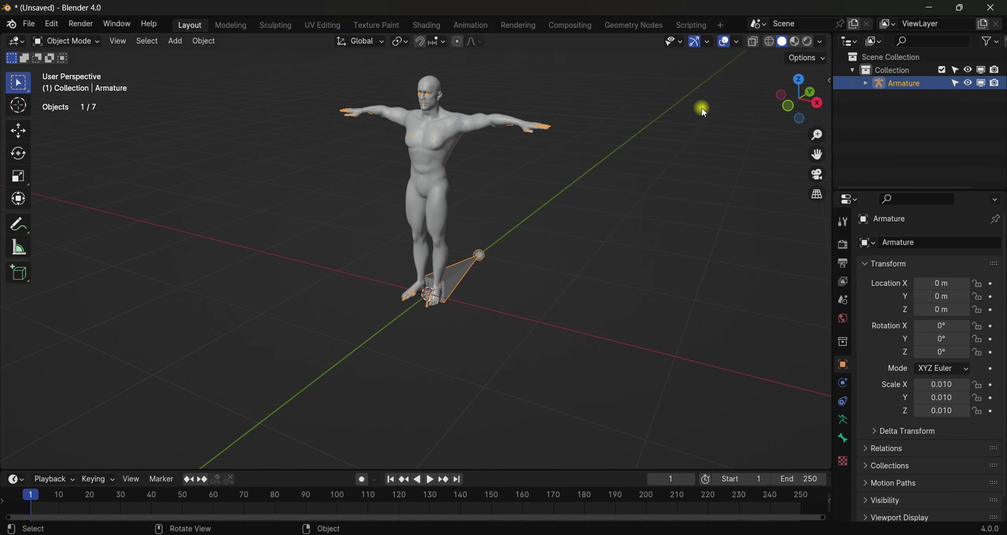
{"action": "left_click", "coordinate": [843, 419]}
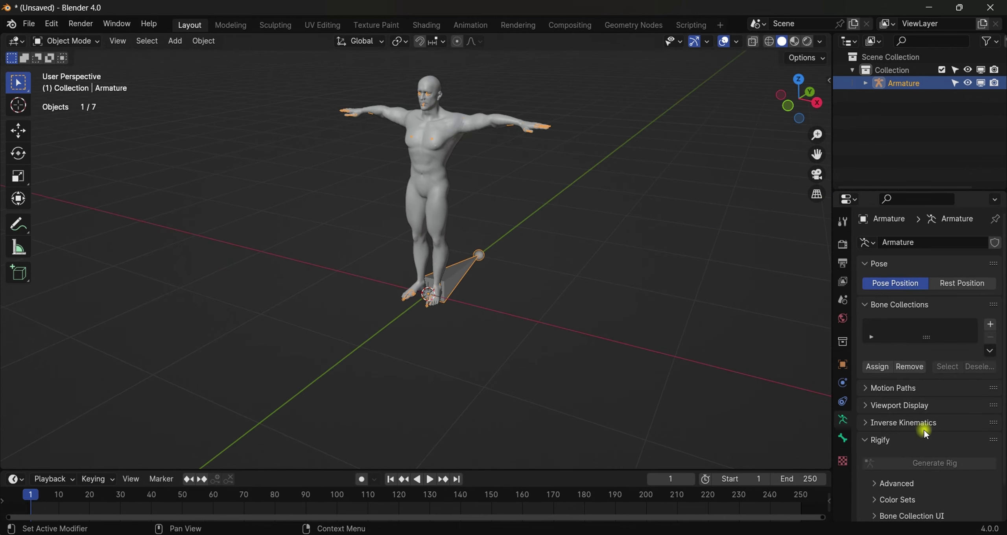
{"action": "scroll", "coordinate": [924, 429], "scroll_direction": "down", "scroll_amount": 2}
{"action": "left_click", "coordinate": [896, 369]}
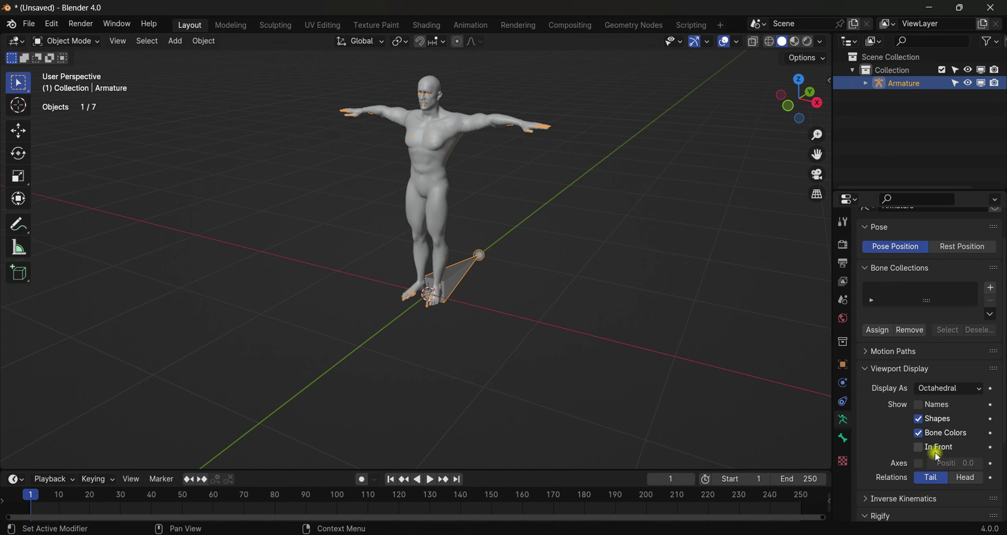
{"action": "left_click", "coordinate": [919, 447]}
Step: Switch the armature from Object Mode to Pose Mode
{"action": "left_click_drag", "start_coordinate": [812, 170], "coordinate": [812, 189]}
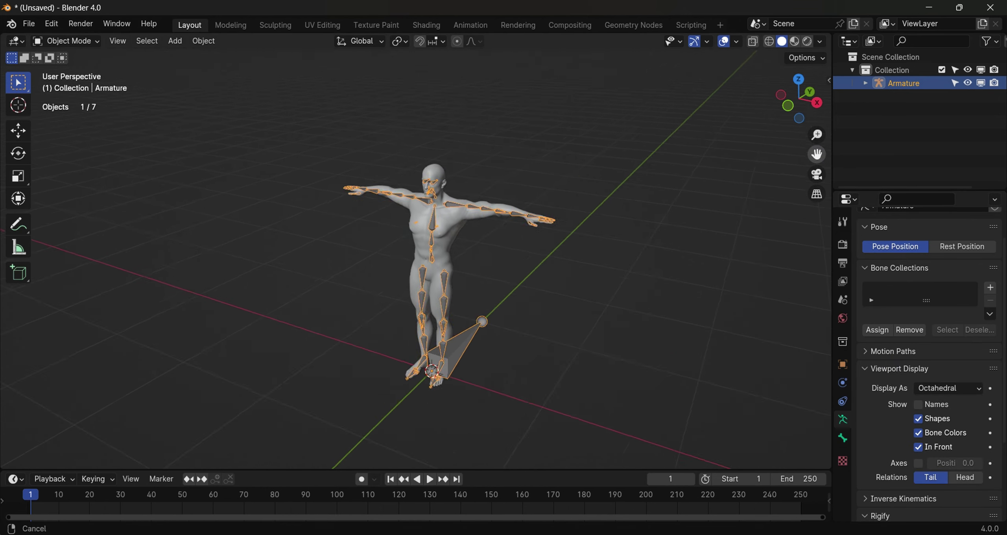
{"action": "left_click_drag", "start_coordinate": [798, 99], "coordinate": [763, 110]}
{"action": "scroll", "coordinate": [563, 184], "scroll_direction": "up", "scroll_amount": 5}
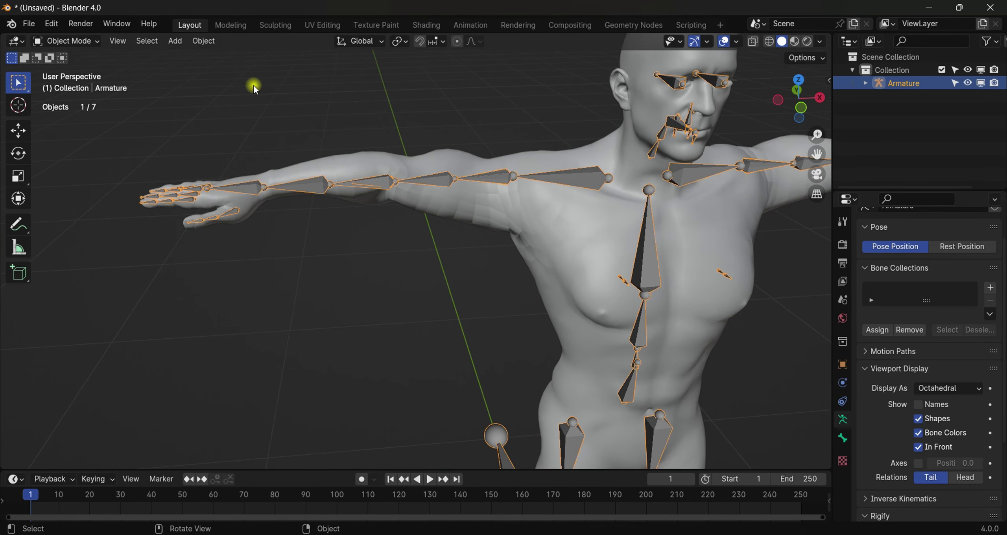
{"action": "left_click", "coordinate": [91, 41]}
{"action": "left_click", "coordinate": [67, 81]}
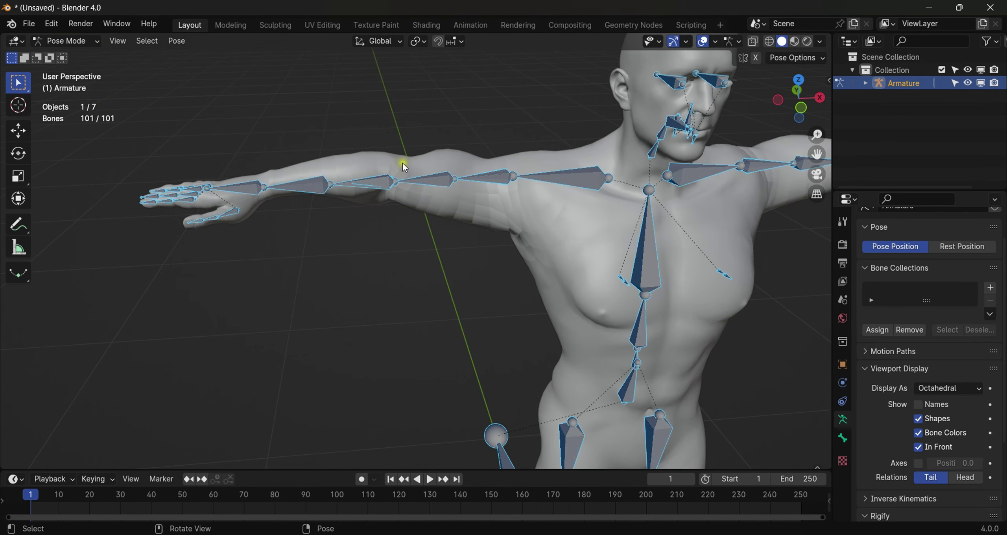
Step: Try rotating the right clavicle bone to test how the shoulder and arm deform
{"action": "left_click", "coordinate": [520, 179]}
{"action": "key", "text": "r"}
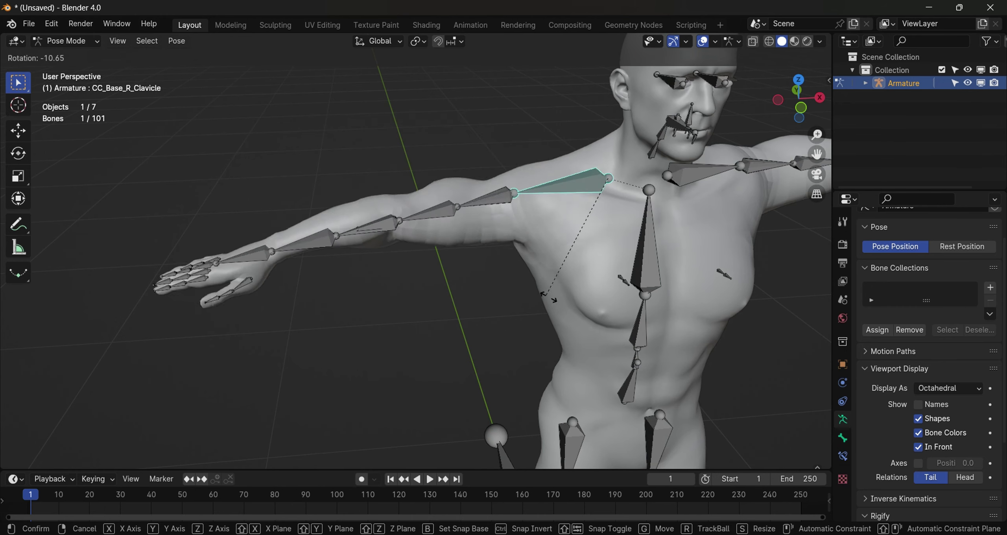
{"action": "key", "text": "Escape"}
Step: Try rotating the left upper-arm twist, clavicle and upper-arm bones one after another to test the left arm's deformation
{"action": "scroll", "coordinate": [526, 216], "scroll_direction": "down", "scroll_amount": 6}
{"action": "left_click", "coordinate": [510, 241]}
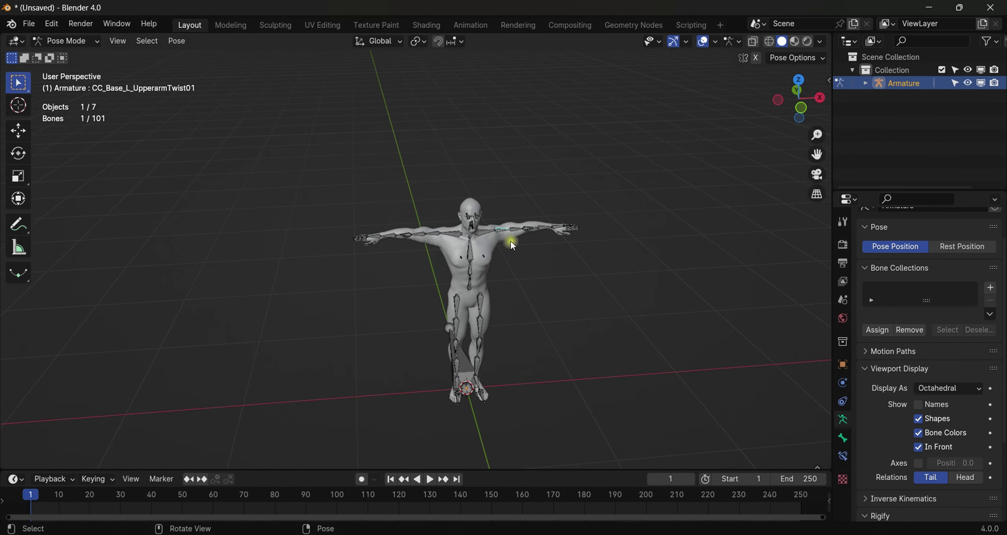
{"action": "key", "text": "r"}
{"action": "key", "text": "Escape"}
{"action": "left_click", "coordinate": [483, 232]}
{"action": "key", "text": "r"}
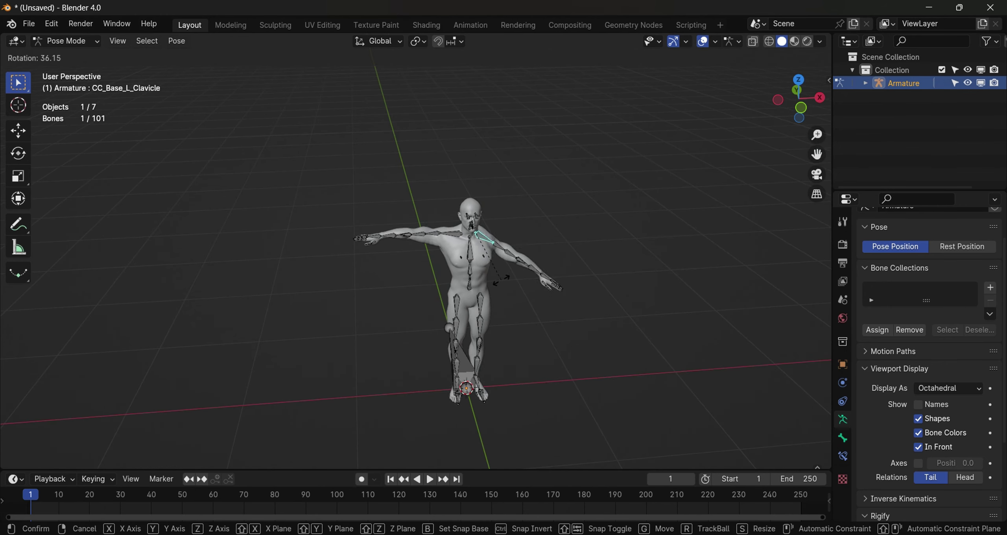
{"action": "right_click", "coordinate": [509, 231]}
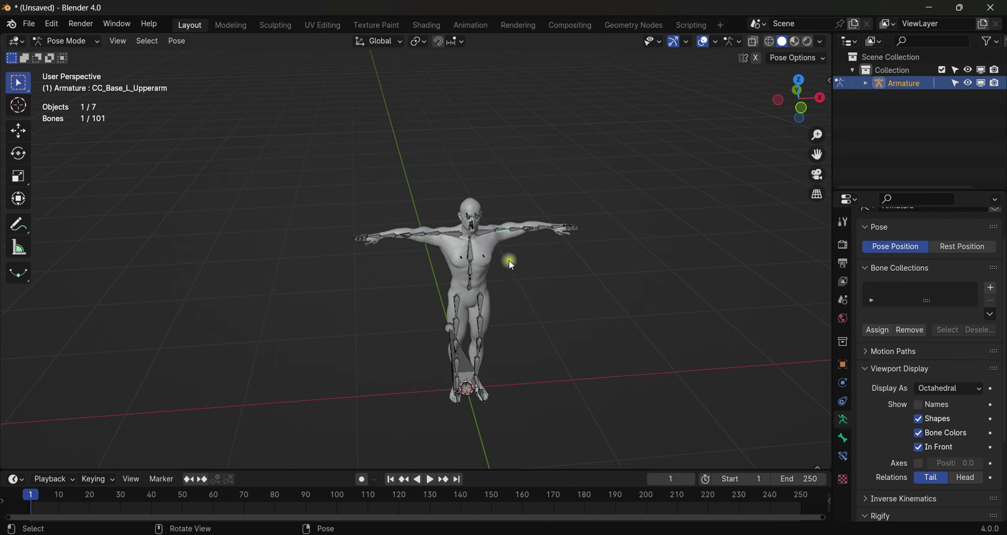
{"action": "key", "text": "r"}
{"action": "right_click", "coordinate": [456, 308]}
Step: Try further rotations of the left clavicle and upper-arm bones, and undo the pose changes
{"action": "key", "text": "r"}
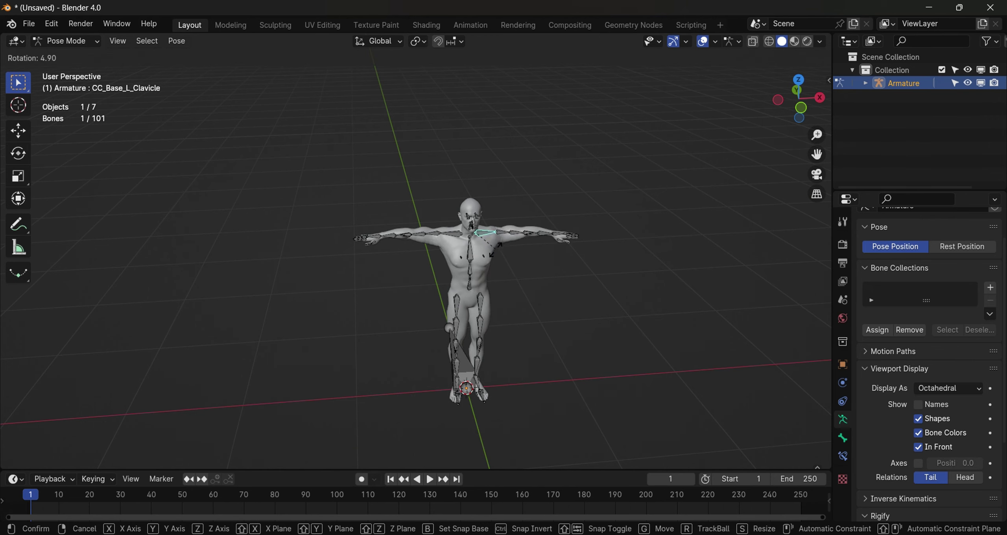
{"action": "left_click", "coordinate": [492, 252]}
{"action": "left_click", "coordinate": [500, 240]}
{"action": "key", "text": "r"}
{"action": "right_click", "coordinate": [490, 287]}
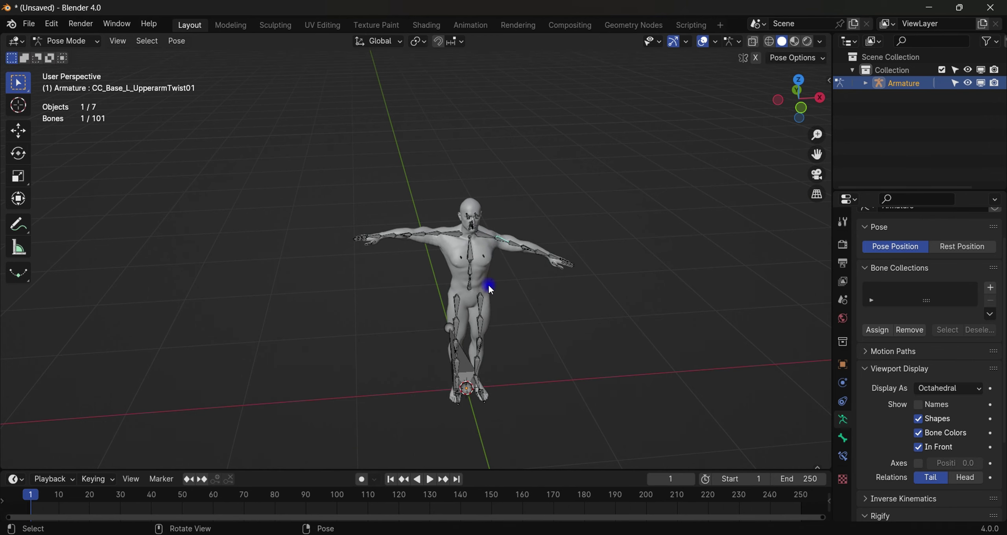
{"action": "key", "text": "r"}
{"action": "right_click", "coordinate": [516, 252]}
{"action": "left_click", "coordinate": [513, 244]}
{"action": "key", "text": "r"}
{"action": "right_click", "coordinate": [508, 223]}
{"action": "key", "text": "ctrl+z"}
{"action": "key", "text": "ctrl+z"}
{"action": "key", "text": "ctrl+z"}
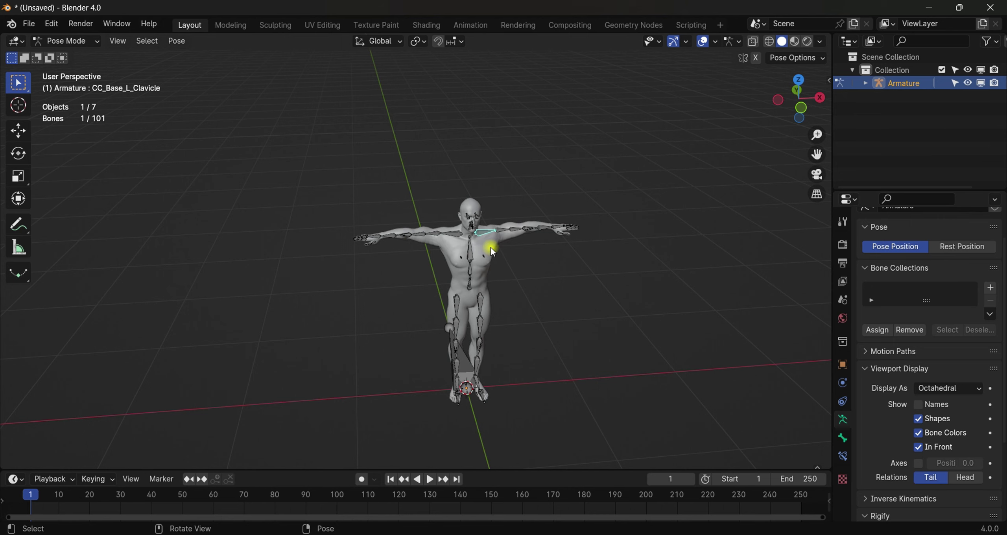
Step: Examine the head's bones up close, selecting the facial bone and the left eye bone
{"action": "left_click_drag", "start_coordinate": [799, 101], "coordinate": [784, 103]}
{"action": "scroll", "coordinate": [609, 121], "scroll_direction": "up", "scroll_amount": 8}
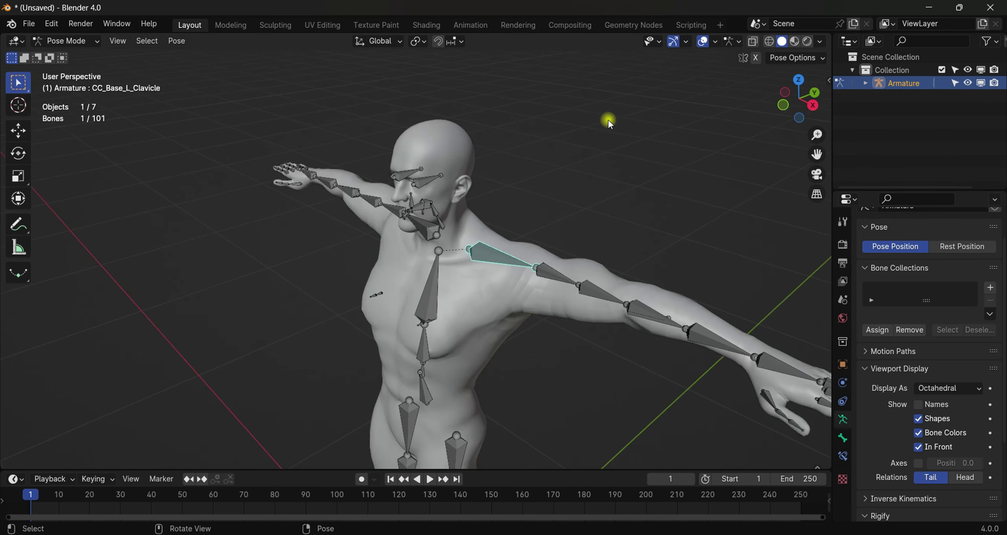
{"action": "left_click", "coordinate": [410, 178]}
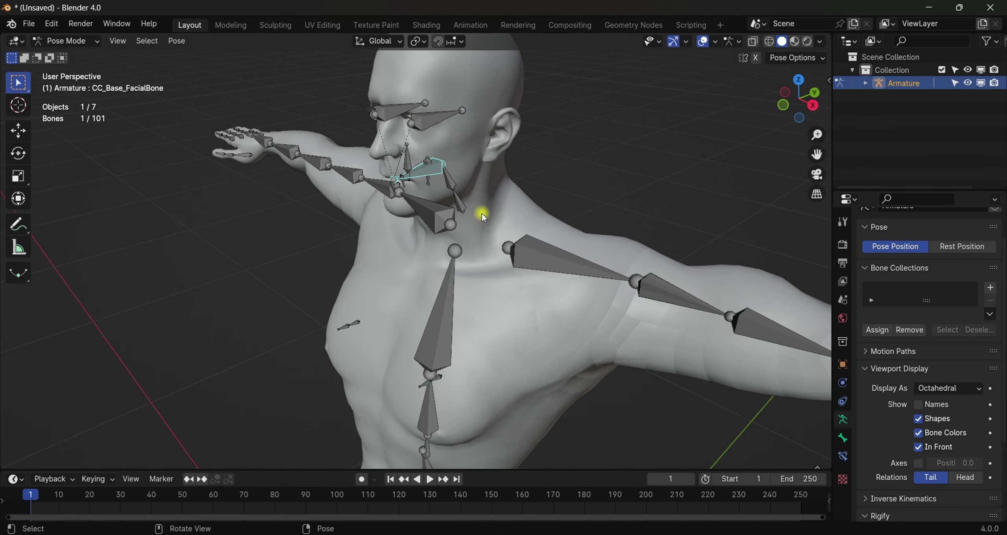
{"action": "left_click", "coordinate": [430, 125]}
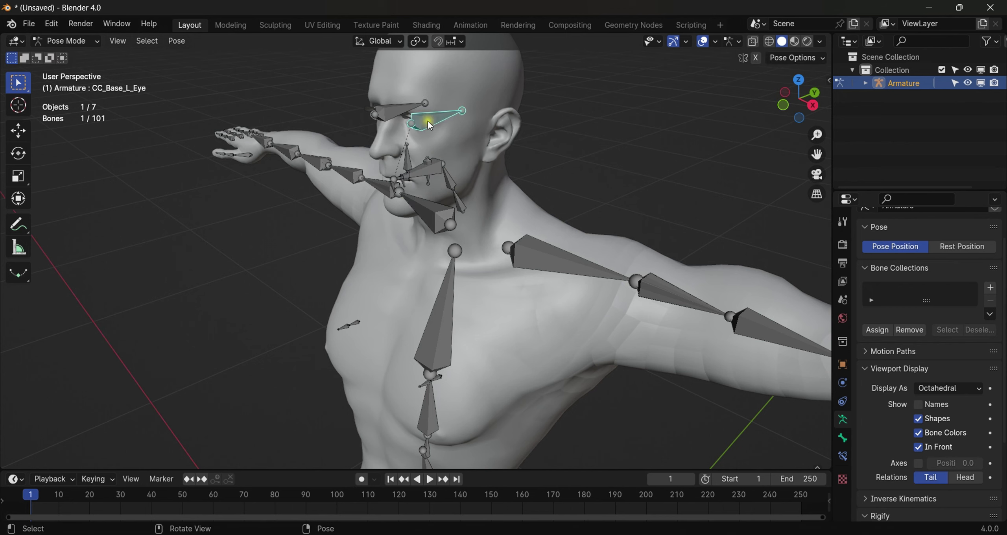
Step: Try rotating the right clavicle and select the upper spine bone to examine the torso rig
{"action": "left_click", "coordinate": [446, 232]}
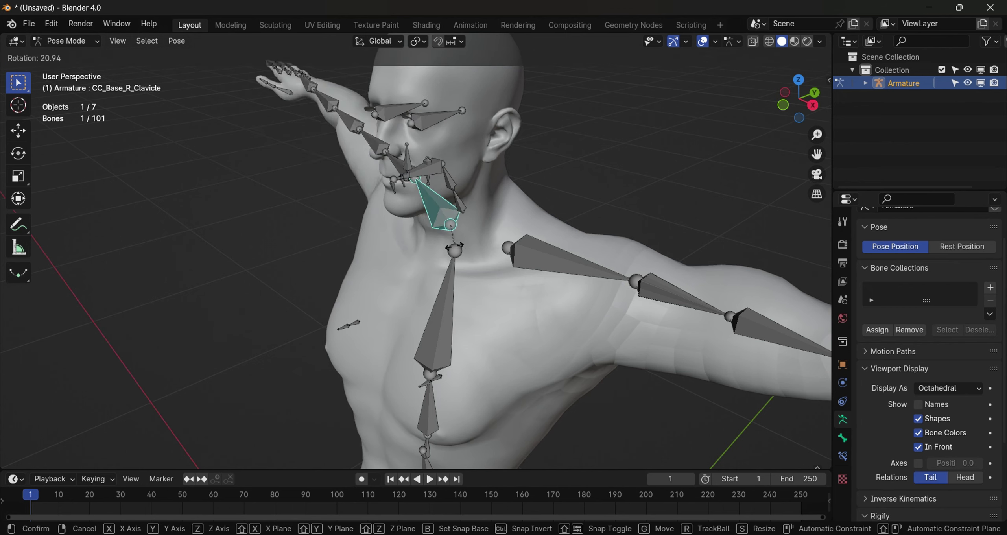
{"action": "left_click", "coordinate": [451, 277]}
{"action": "key", "text": "r"}
{"action": "left_click", "coordinate": [427, 283]}
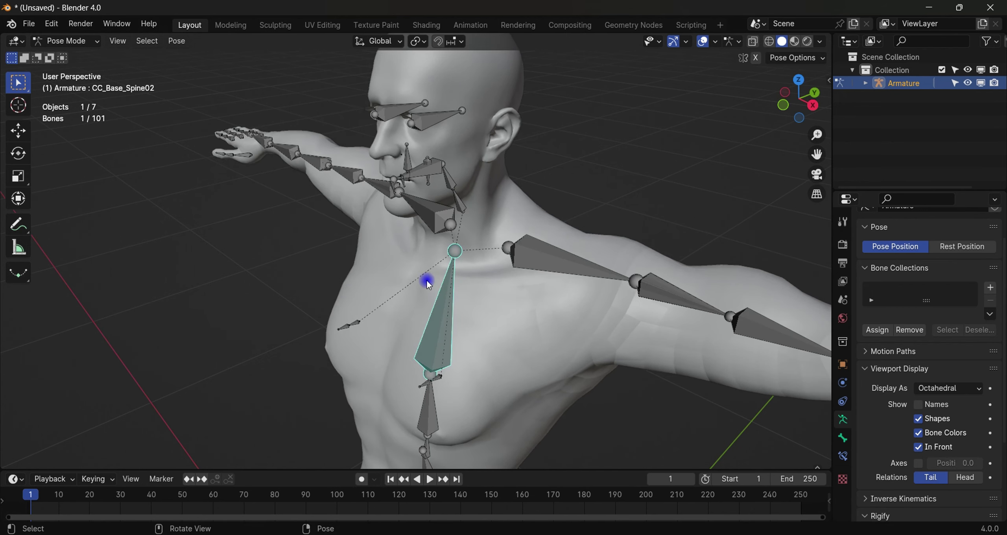
{"action": "scroll", "coordinate": [469, 93], "scroll_direction": "down", "scroll_amount": 6}
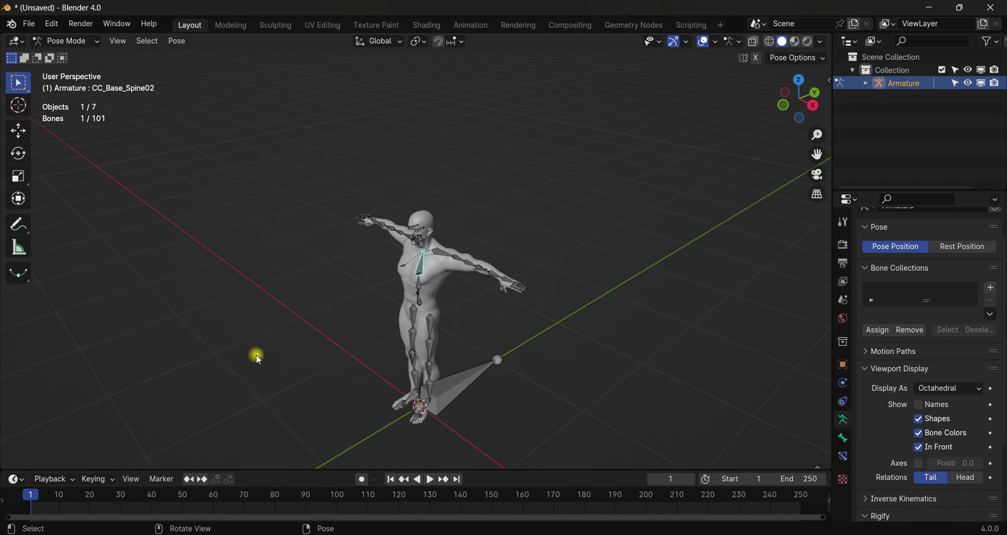